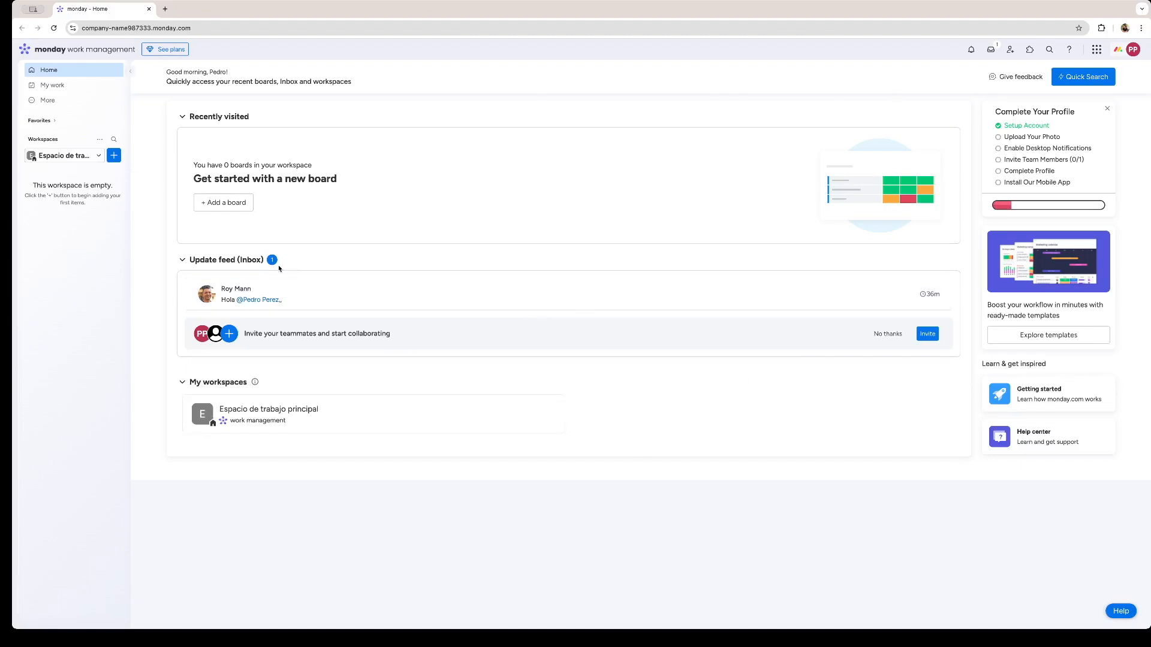
Create a new main board named "Board 1" for managing Campaigns.
{"action": "left_click", "coordinate": [113, 155]}
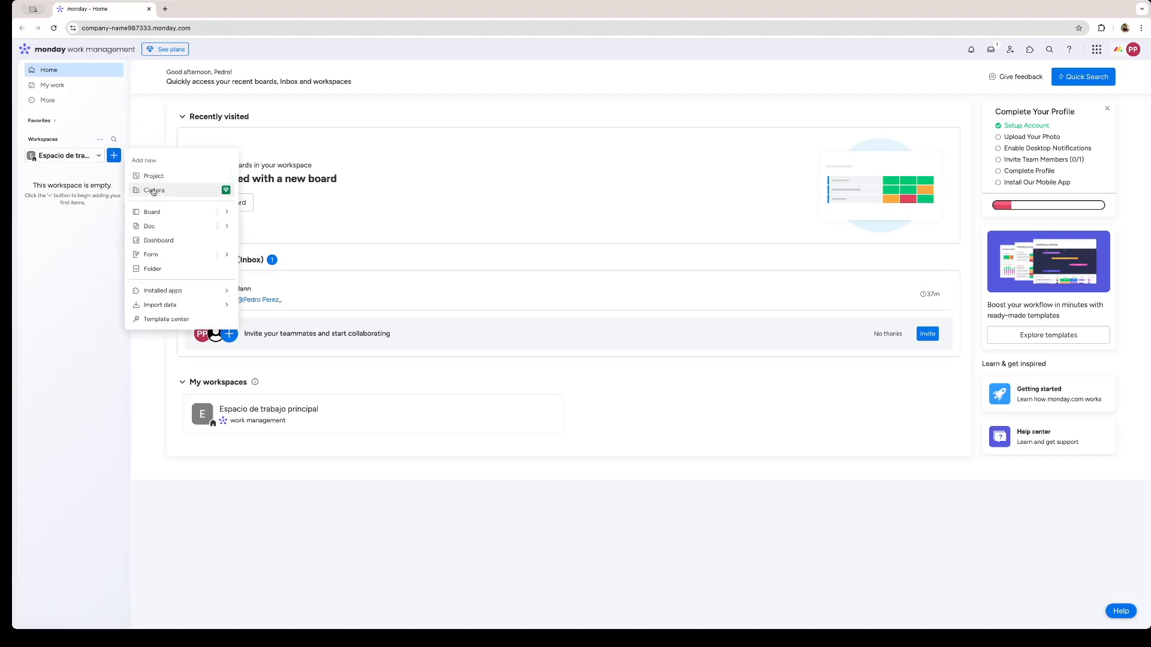
{"action": "left_click", "coordinate": [180, 213]}
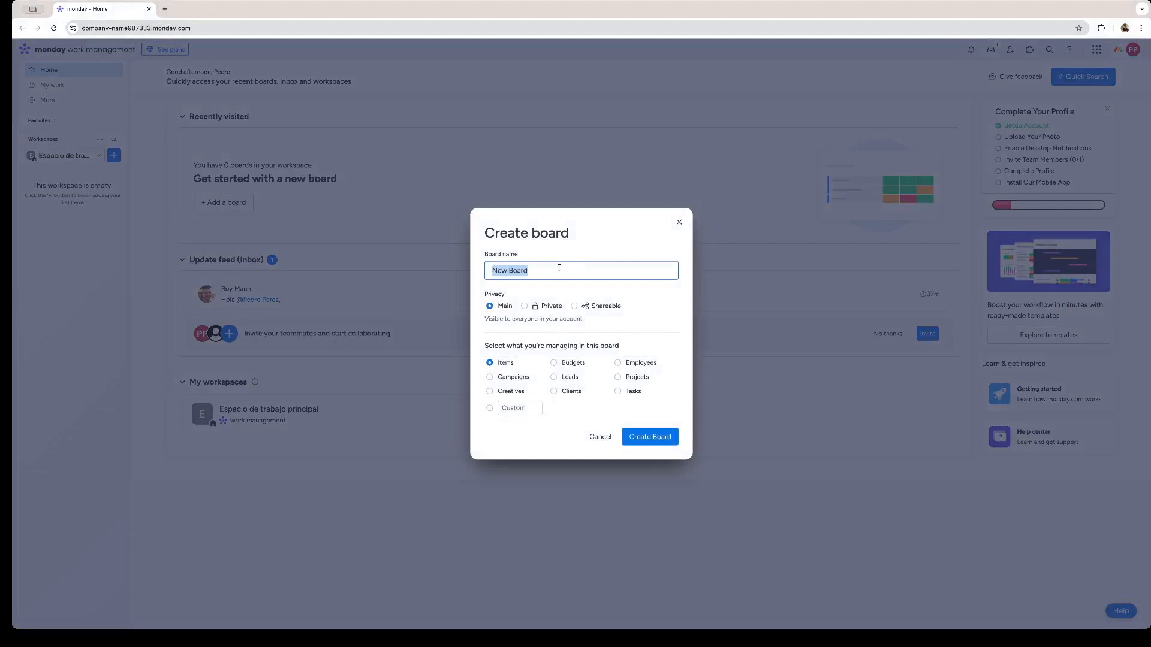
{"action": "type", "text": "B"}
{"action": "left_click", "coordinate": [506, 379]}
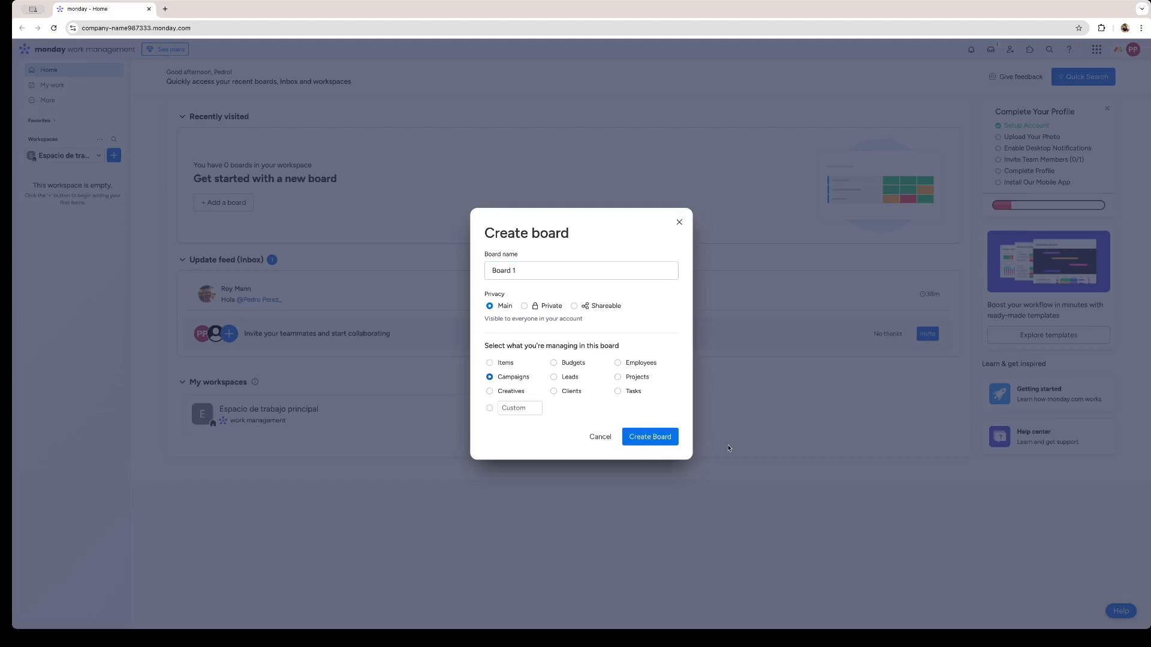
{"action": "left_click", "coordinate": [646, 437]}
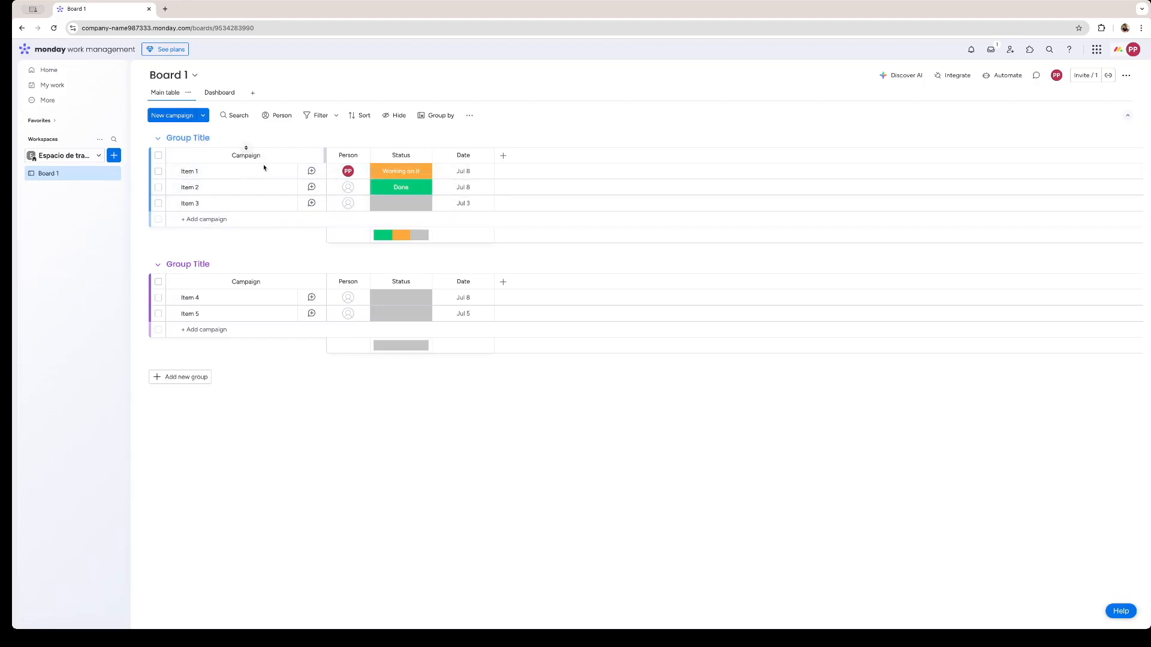
Rename the two groups as "Group Title 1" and "Group Title 2".
{"action": "left_click", "coordinate": [193, 139]}
{"action": "left_click_drag", "start_coordinate": [226, 137], "coordinate": [172, 141]}
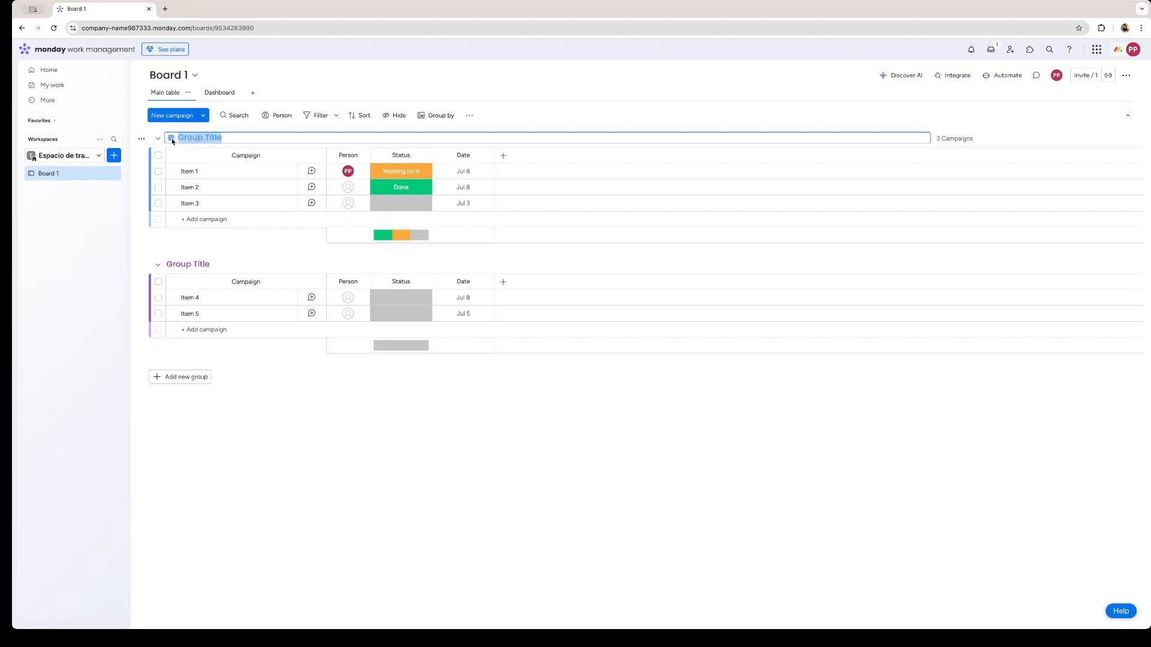
{"action": "left_click", "coordinate": [254, 137]}
{"action": "type", "text": "1"}
{"action": "key", "text": "Return"}
{"action": "left_click", "coordinate": [208, 264]}
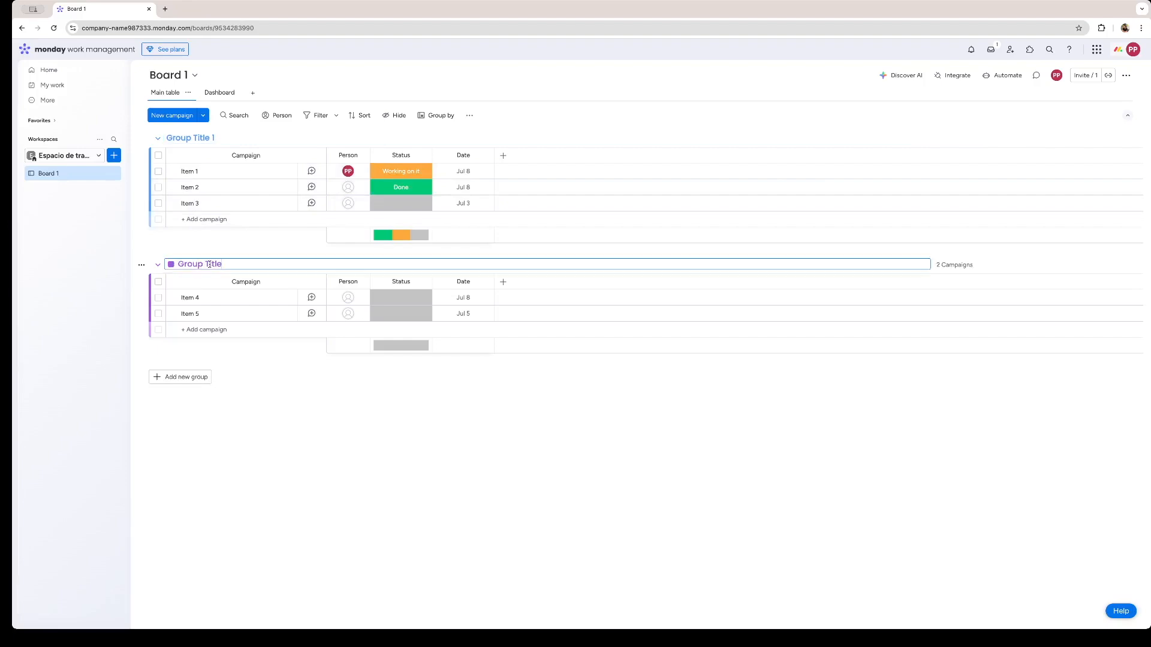
{"action": "key", "text": "Return"}
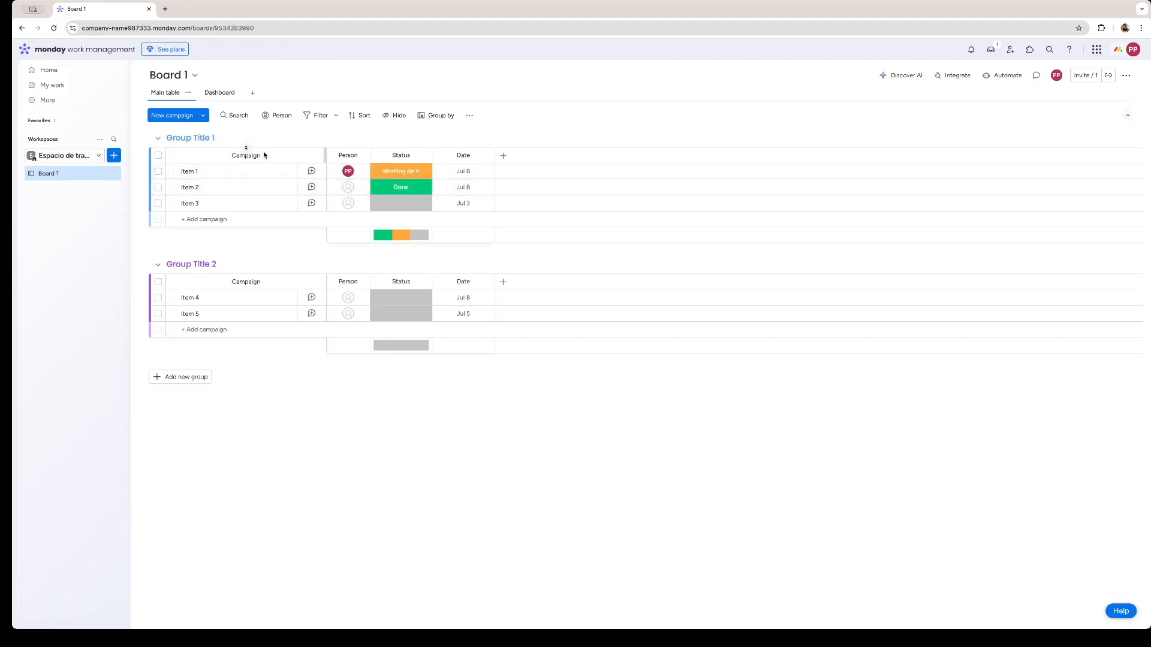
Post the update "Comment 1" on Item 1 and close the item's details.
{"action": "left_click", "coordinate": [263, 171]}
{"action": "left_click", "coordinate": [851, 74]}
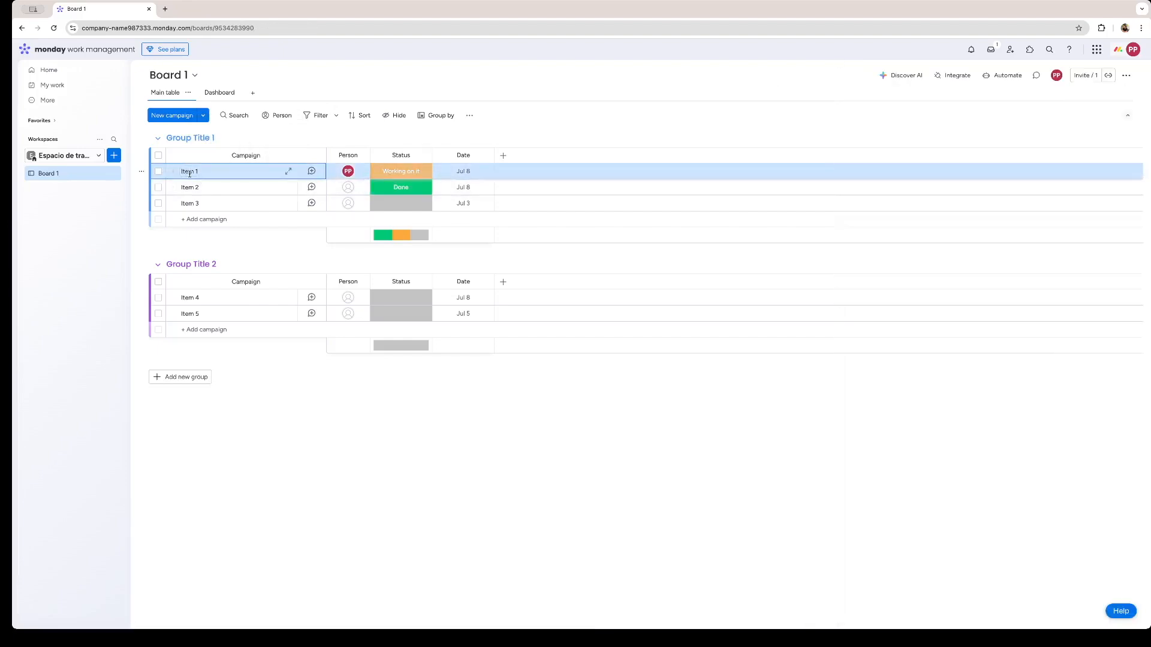
{"action": "left_click", "coordinate": [262, 186]}
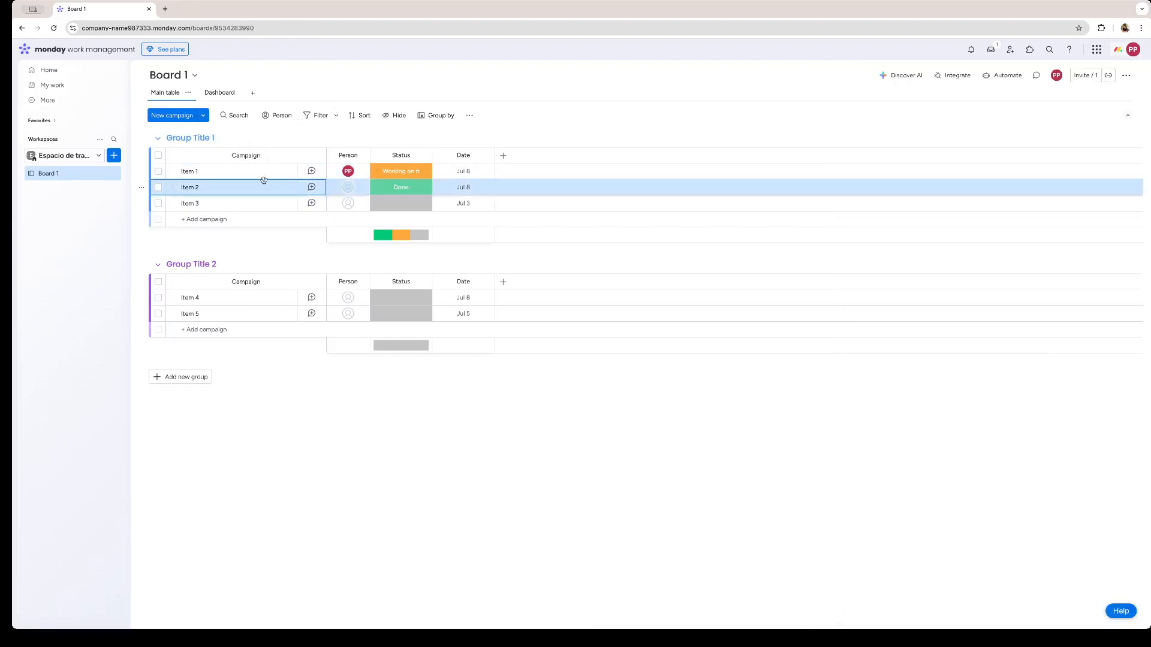
{"action": "left_click", "coordinate": [312, 172]}
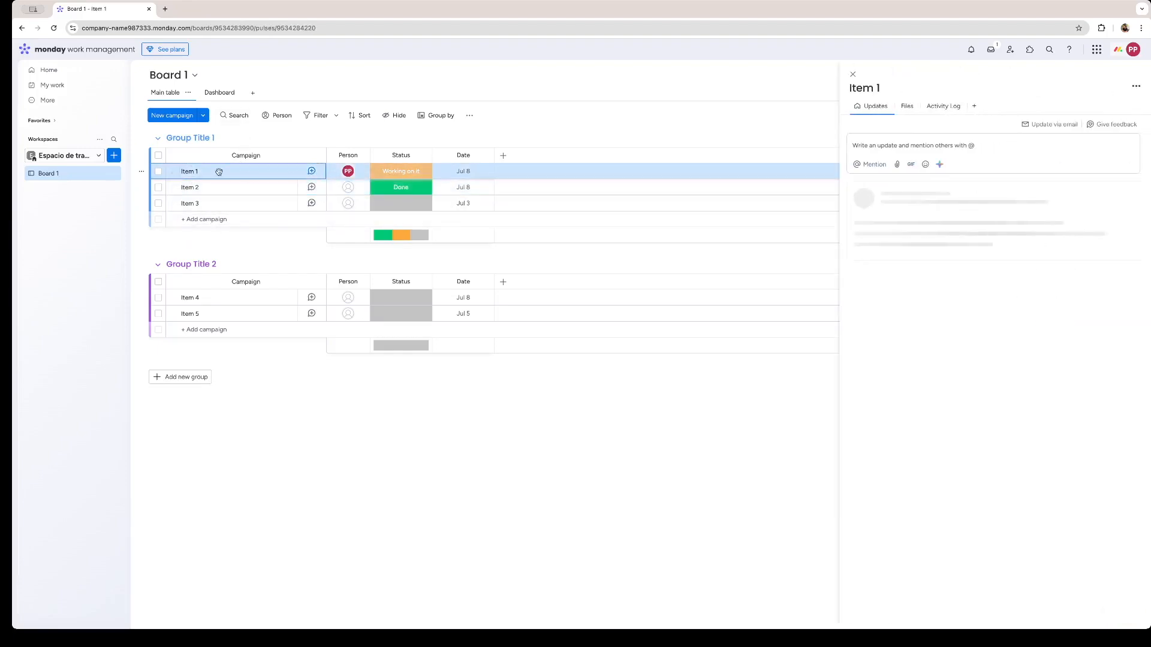
{"action": "type", "text": "Comment 1"}
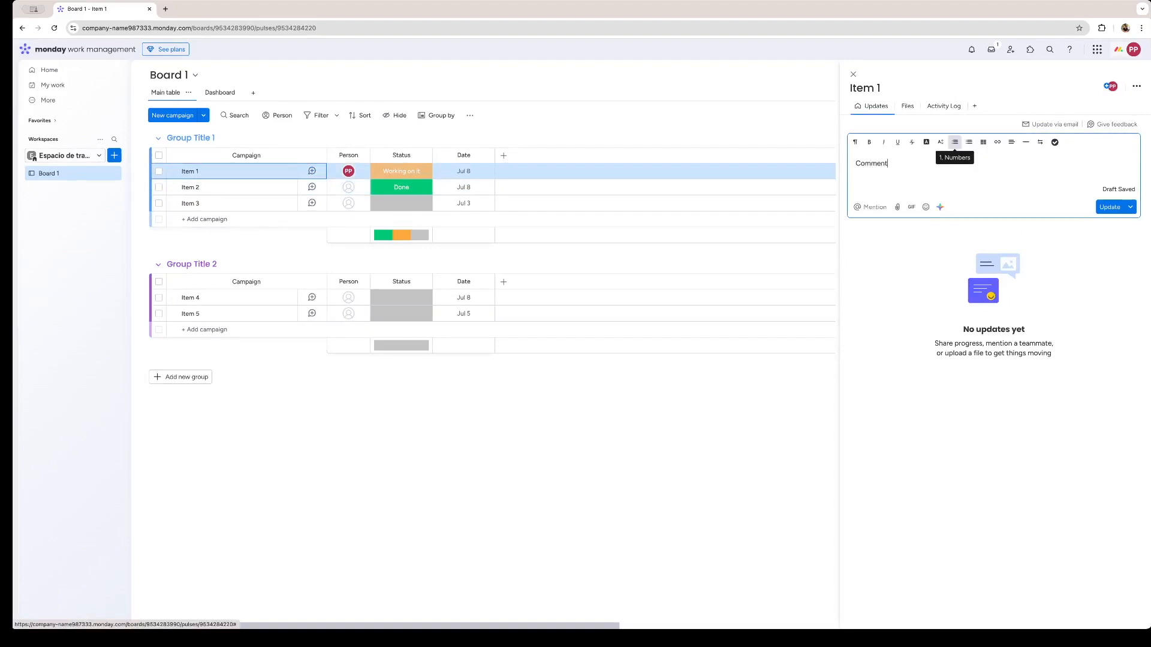
{"action": "left_click", "coordinate": [1110, 206]}
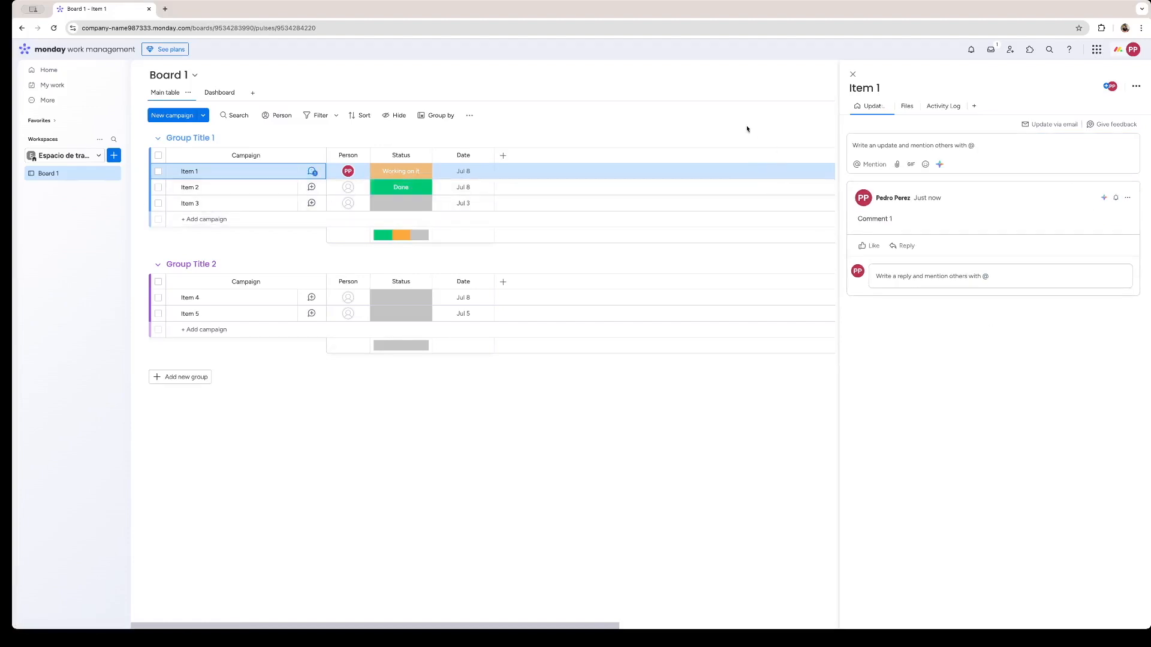
{"action": "left_click", "coordinate": [853, 74]}
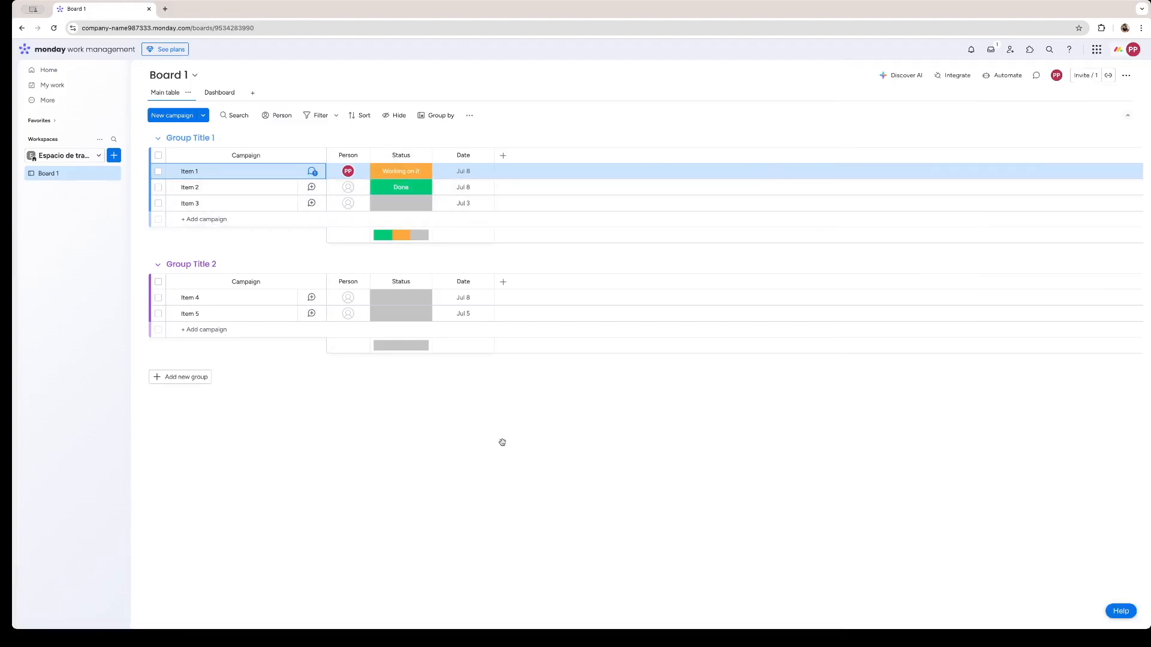
{"action": "left_click", "coordinate": [312, 173]}
Assign the suggested account member to Item 2, leaving Item 3 without a person.
{"action": "left_click", "coordinate": [333, 188]}
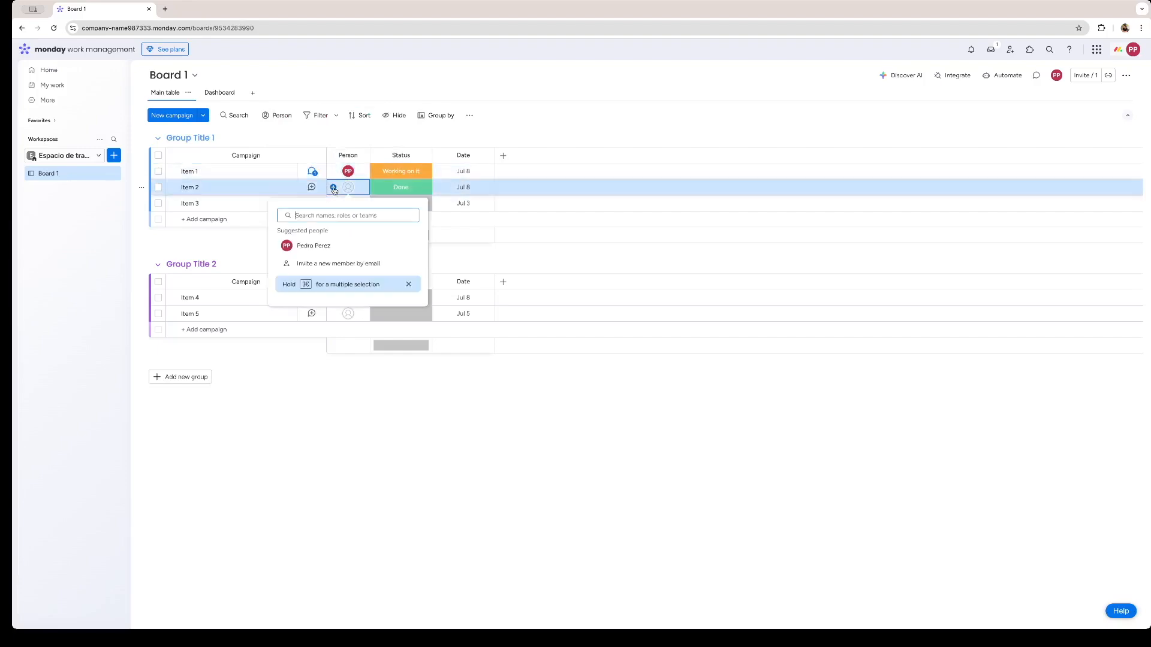
{"action": "left_click", "coordinate": [323, 241]}
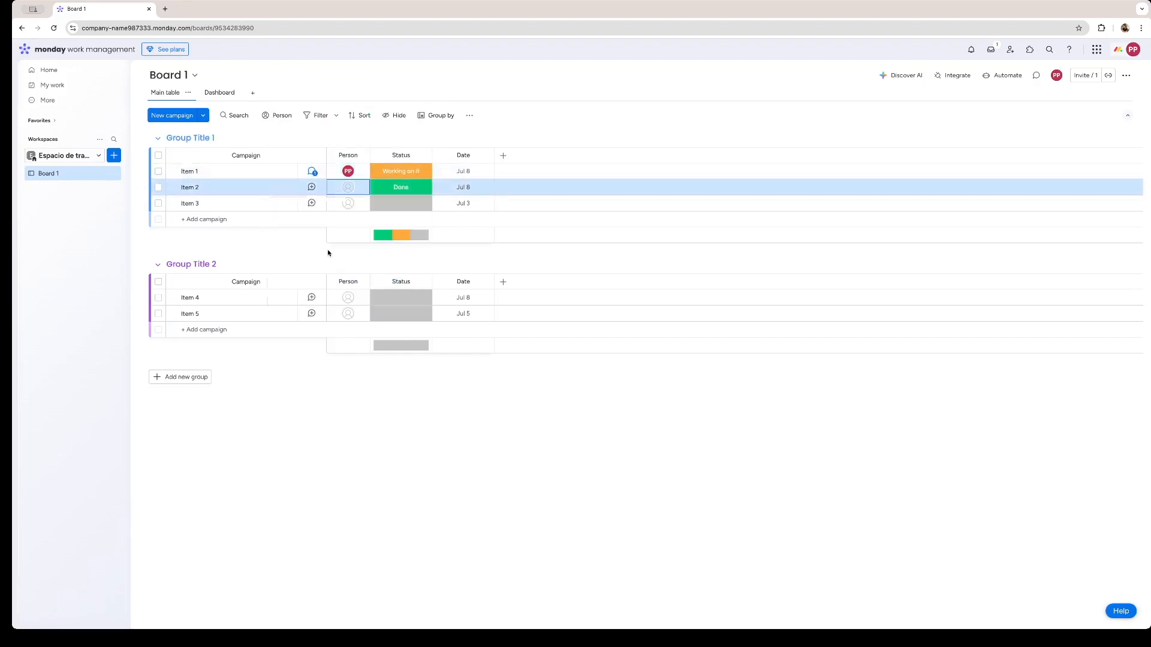
{"action": "left_click", "coordinate": [333, 203]}
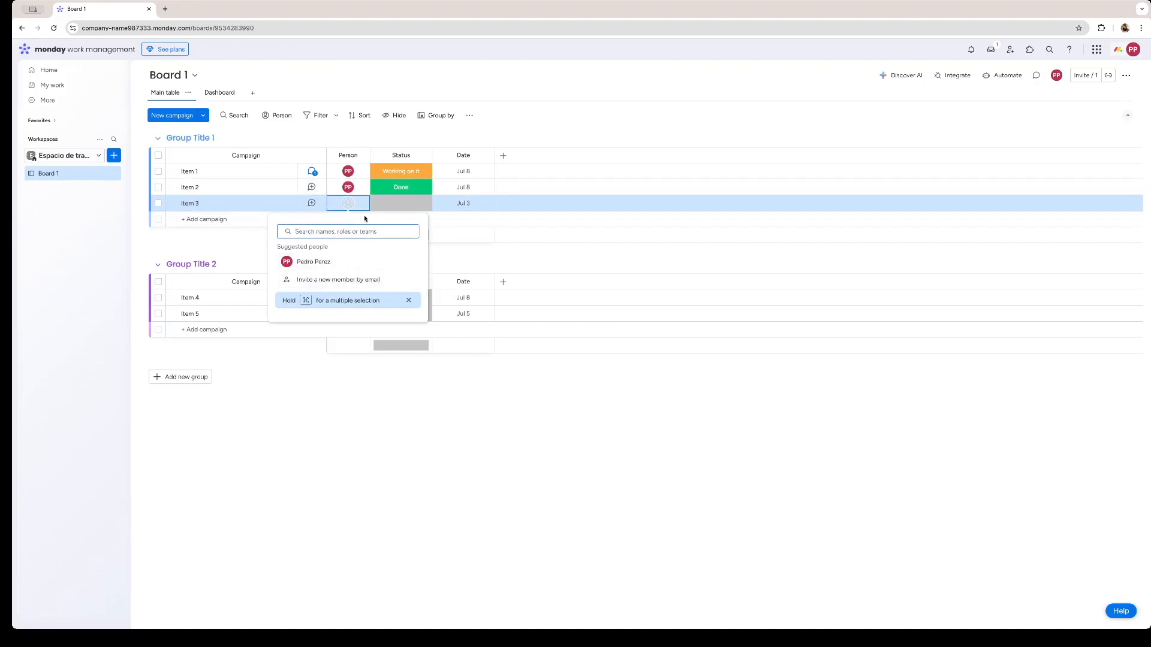
{"action": "left_click", "coordinate": [388, 138]}
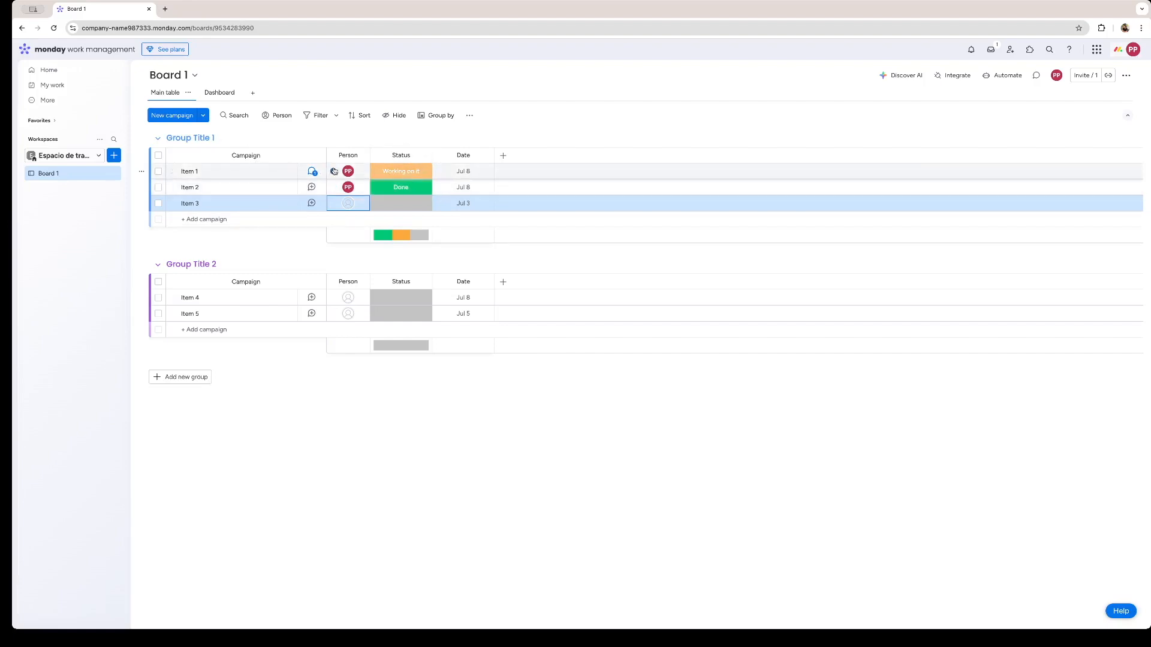
Name the default grey status label "New One" and add the time 9:00 AM to Item 1's date.
{"action": "left_click", "coordinate": [401, 174]}
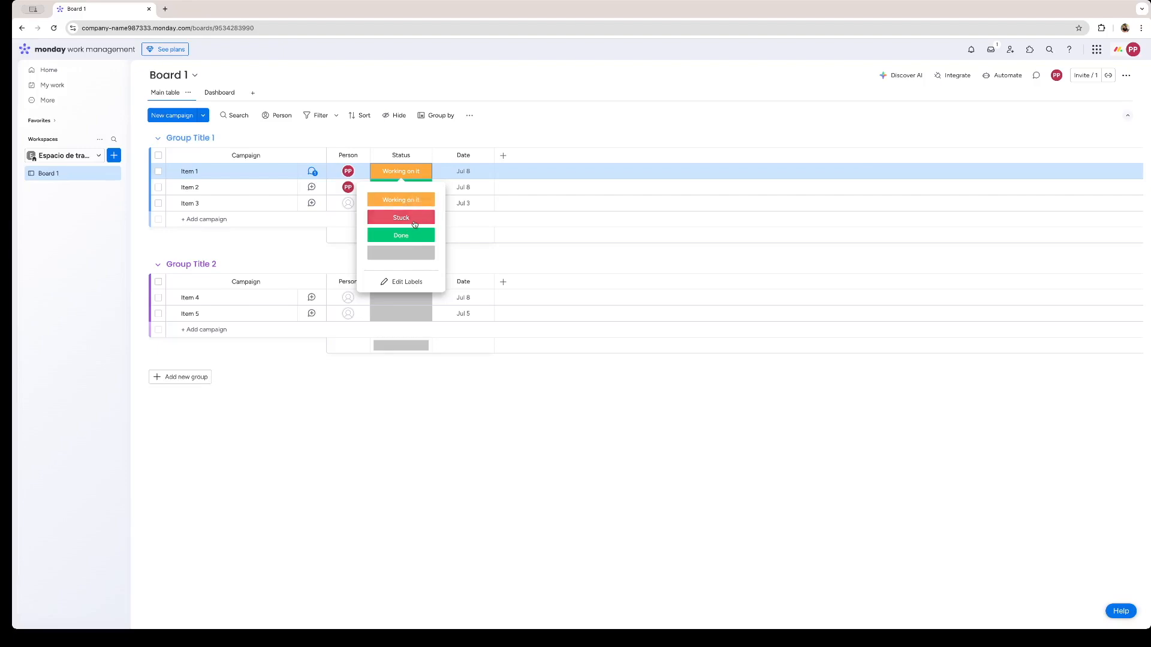
{"action": "left_click", "coordinate": [405, 282]}
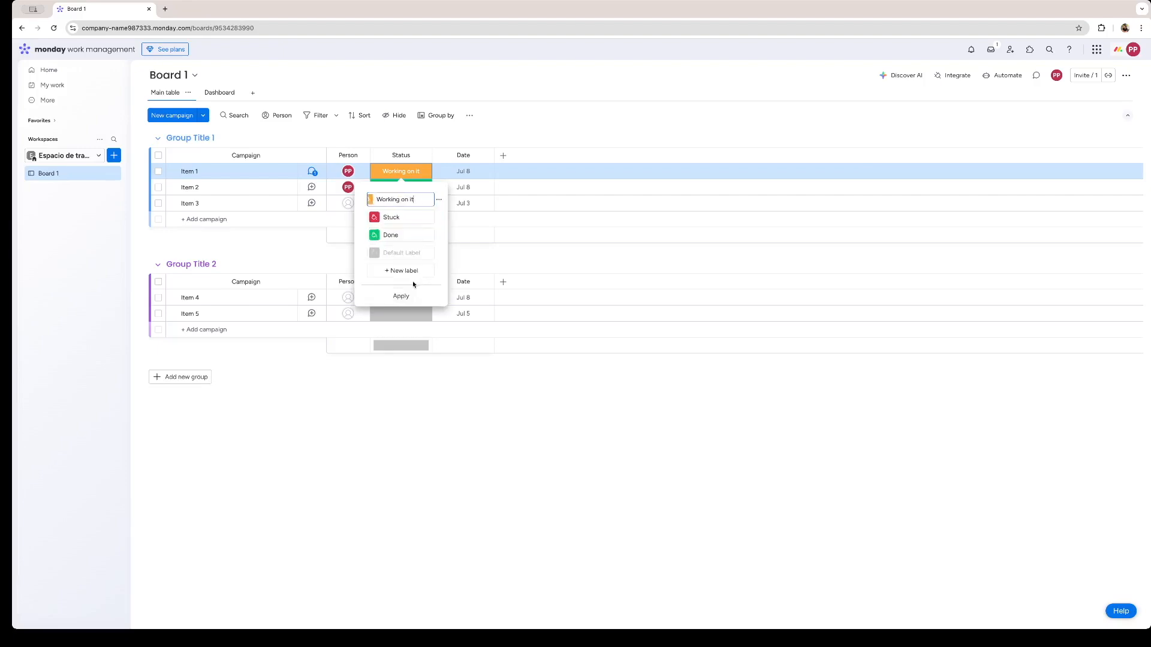
{"action": "left_click", "coordinate": [401, 252]}
{"action": "left_click", "coordinate": [400, 172]}
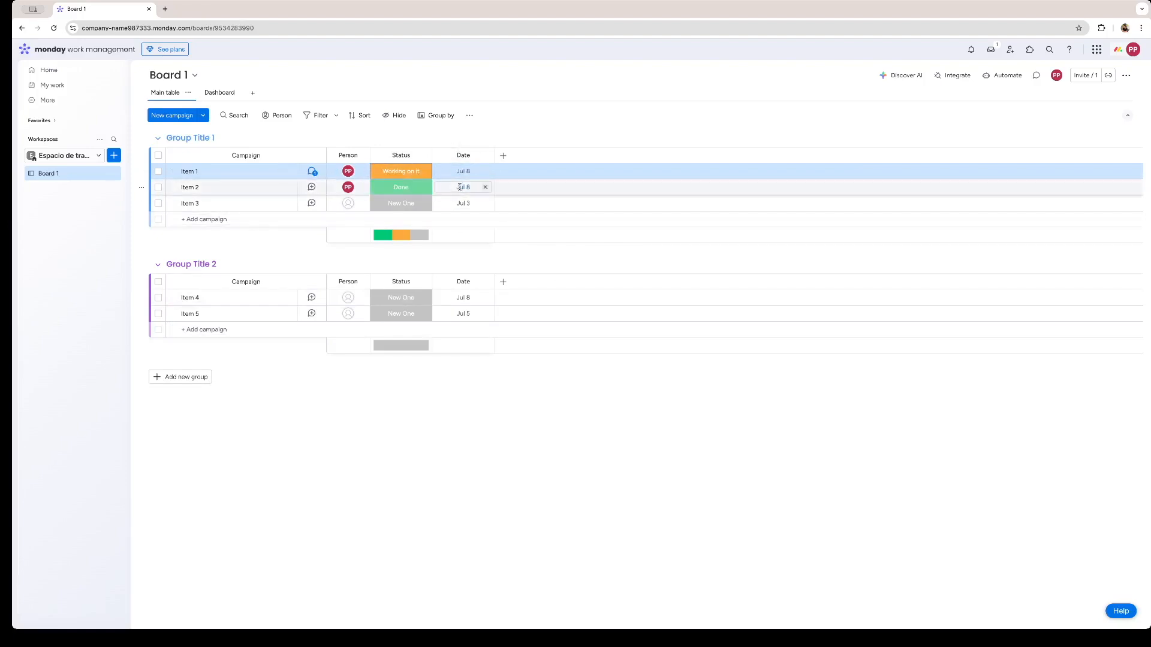
{"action": "left_click", "coordinate": [468, 171]}
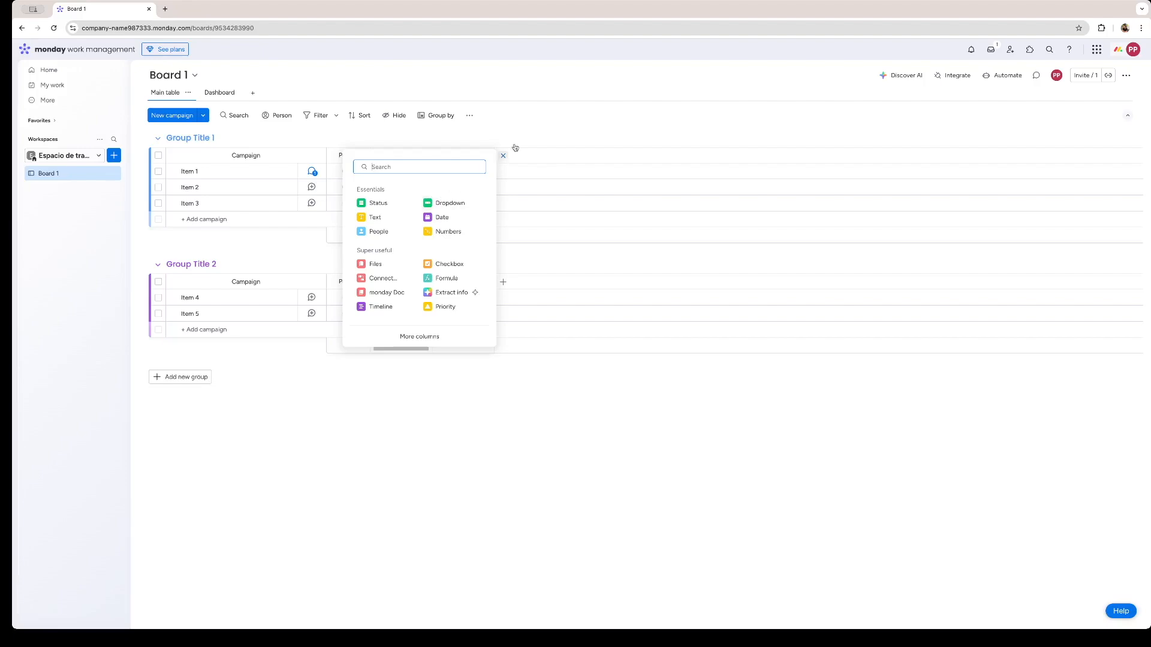
Add a Numbers column to the board after the Date column.
{"action": "left_click", "coordinate": [521, 127]}
{"action": "left_click", "coordinate": [507, 156]}
{"action": "left_click", "coordinate": [448, 232]}
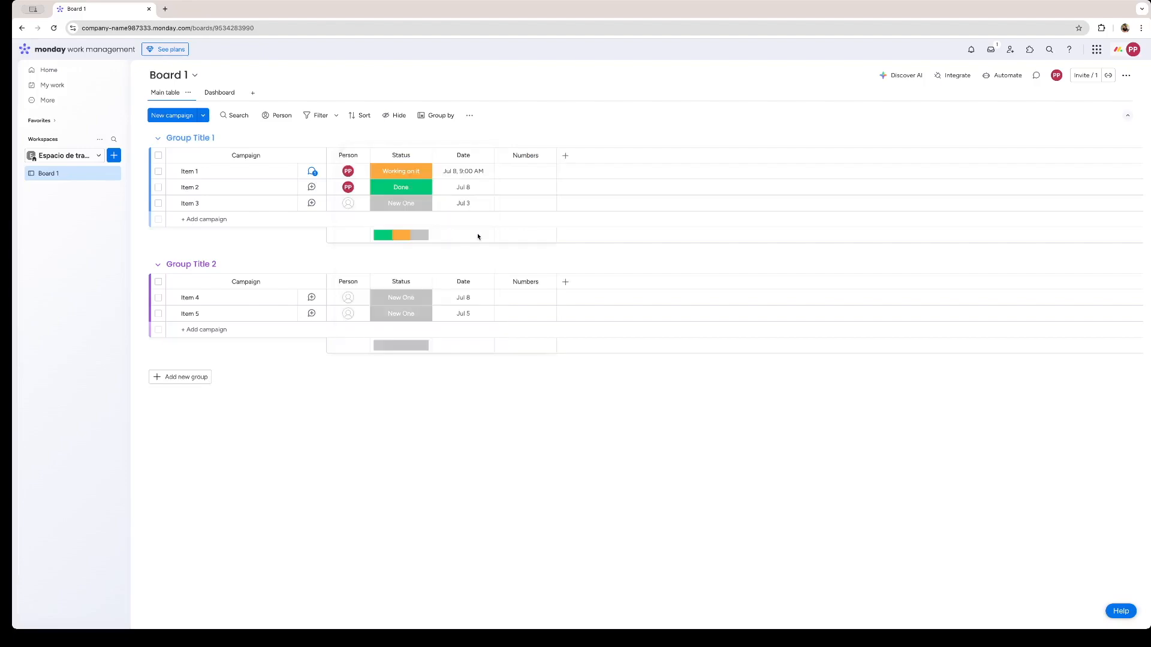
Fill the Numbers column with 435,345 for Item 1, 234,234 for Item 2 and 23,234 for Item 3.
{"action": "left_click", "coordinate": [530, 172]}
{"action": "type", "text": "435"}
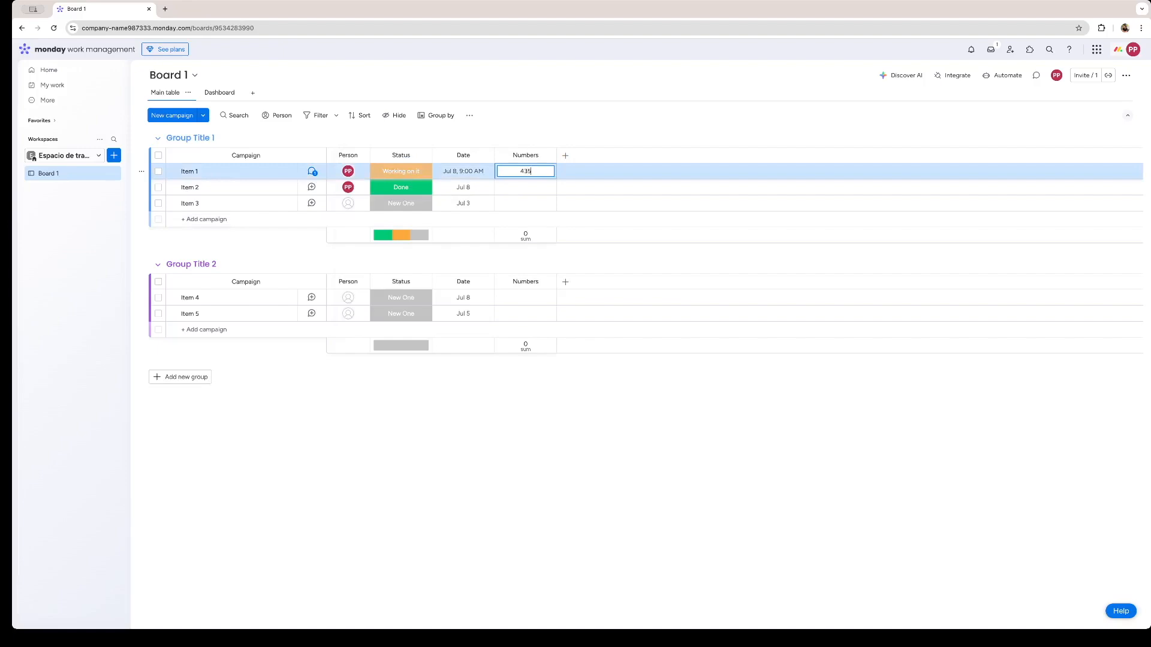
{"action": "type", "text": ",345"}
{"action": "left_click", "coordinate": [535, 186]}
{"action": "type", "text": "234"}
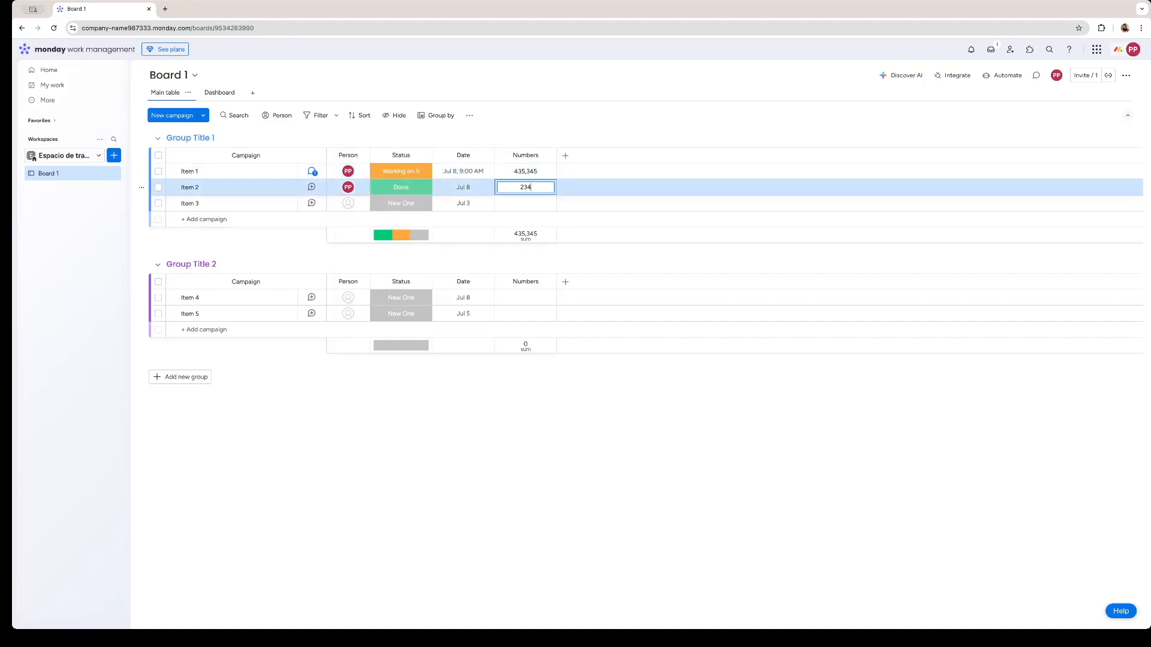
{"action": "type", "text": ",234"}
{"action": "left_click", "coordinate": [540, 204]}
{"action": "type", "text": "23,234"}
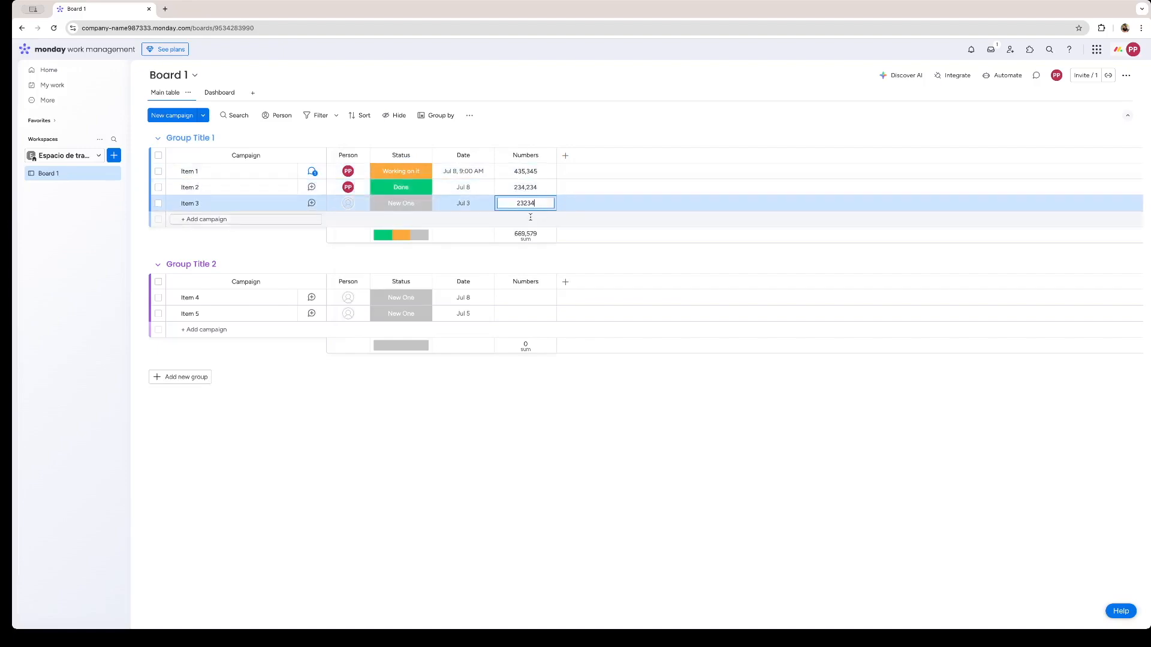
{"action": "left_click", "coordinate": [531, 219]}
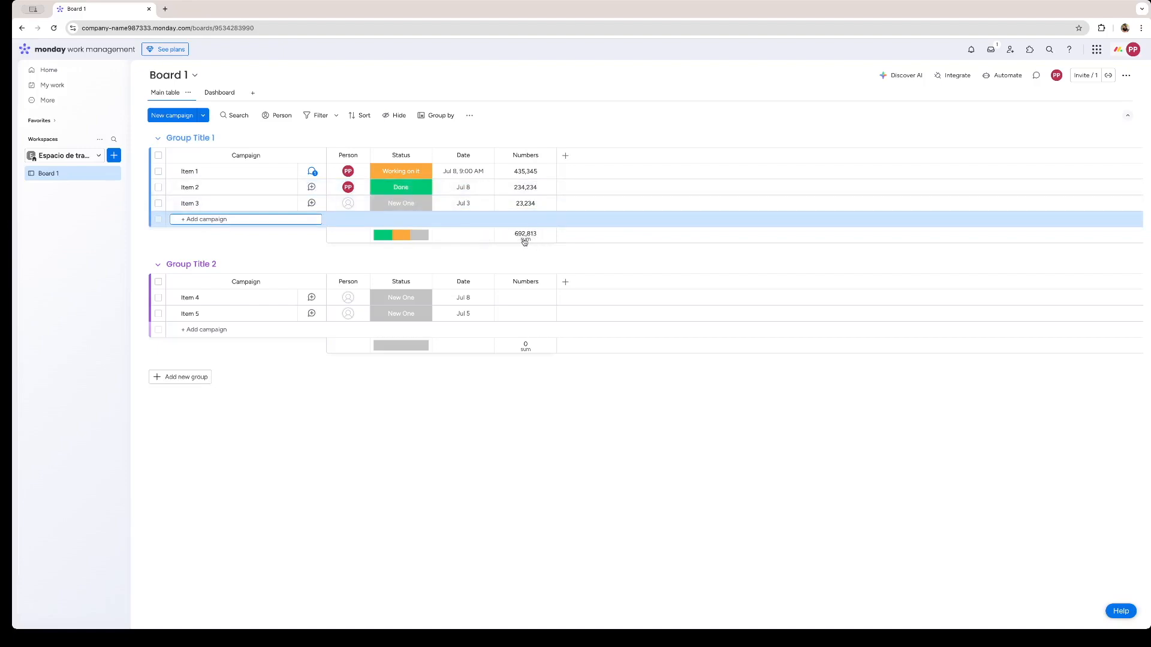
Add a Dropdown column and create the labels 1, 2 and 3 in Item 1's cell.
{"action": "left_click", "coordinate": [565, 155]}
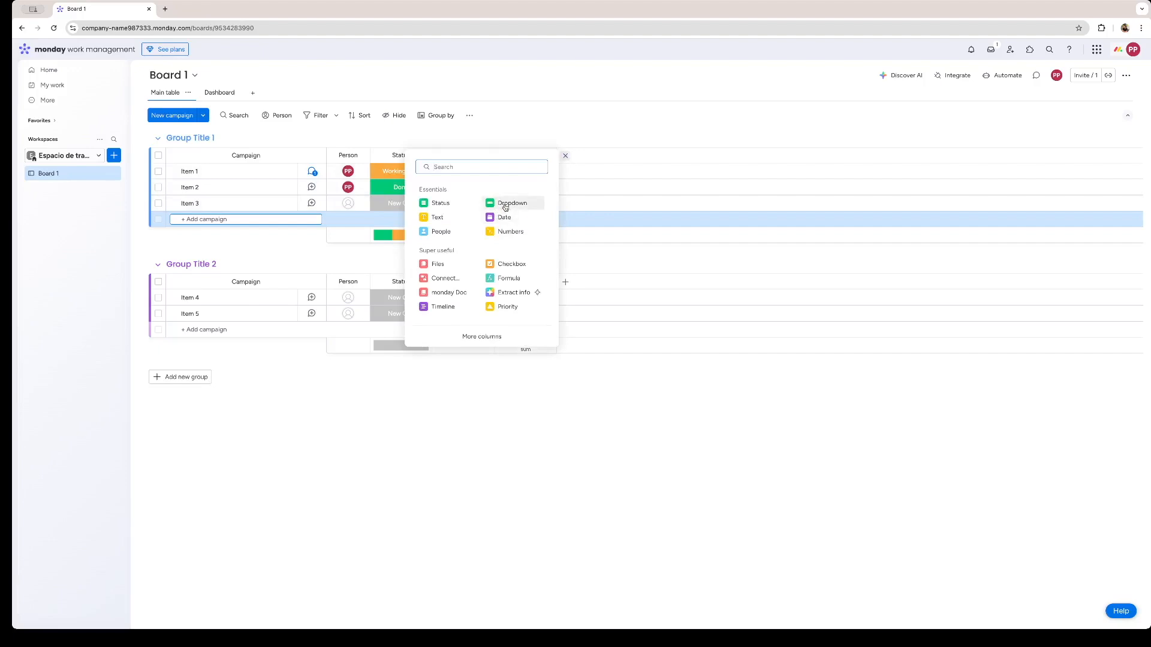
{"action": "left_click", "coordinate": [505, 205]}
{"action": "left_click", "coordinate": [581, 173]}
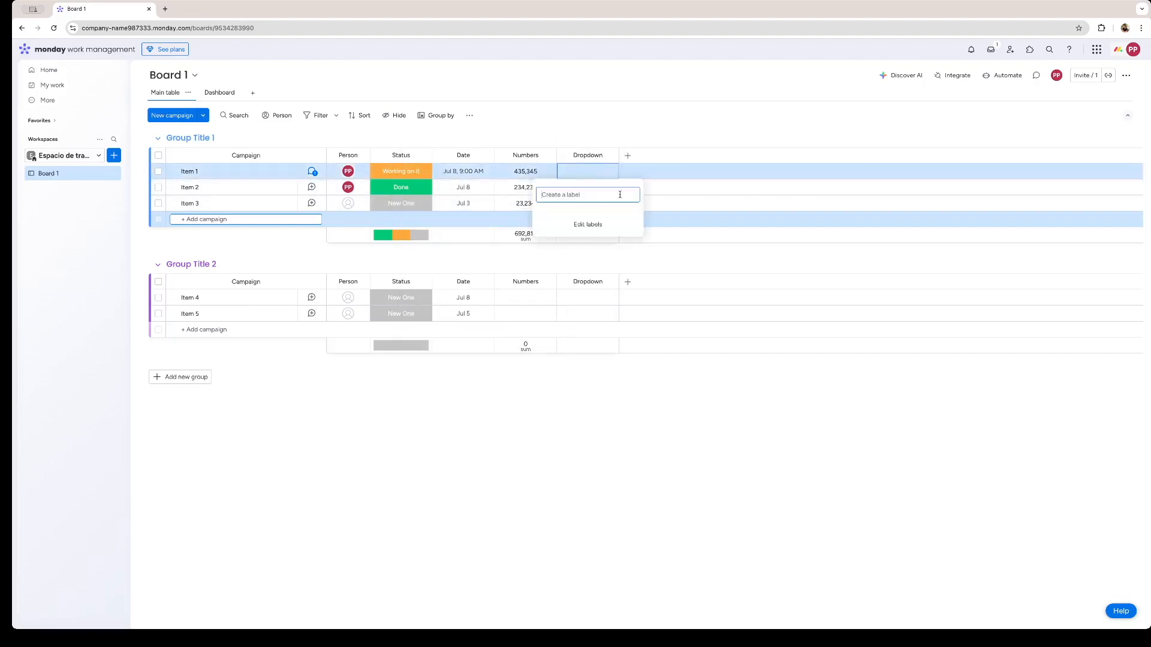
{"action": "type", "text": "1"}
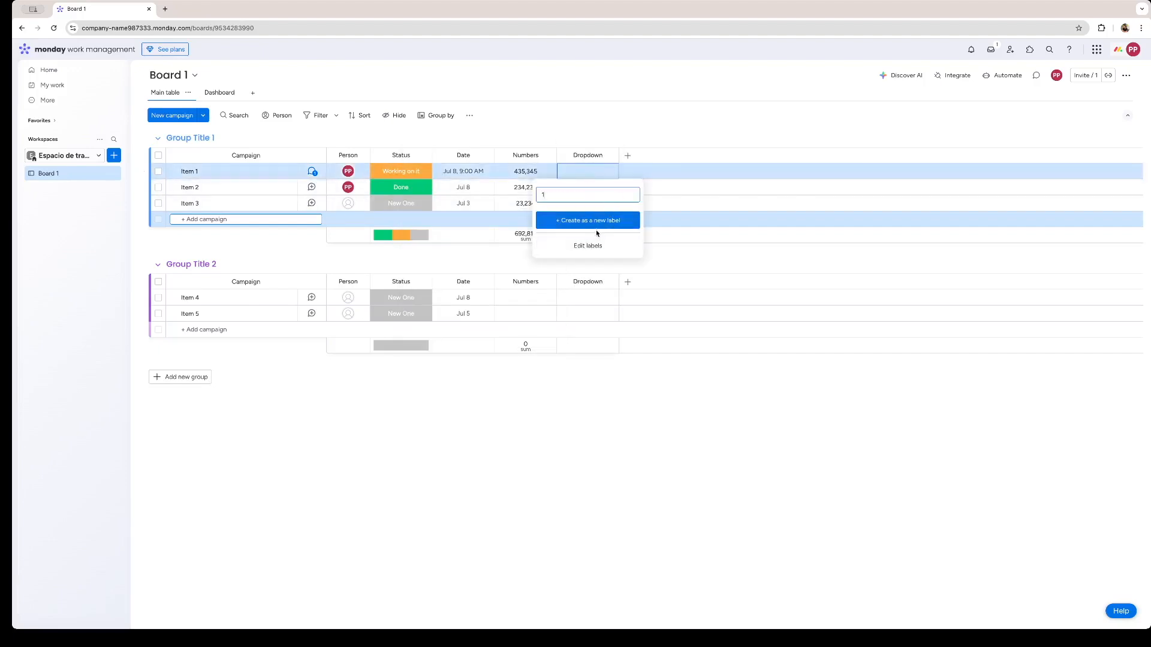
{"action": "left_click", "coordinate": [599, 221]}
{"action": "type", "text": "2"}
{"action": "left_click", "coordinate": [585, 232]}
{"action": "type", "text": "3"}
{"action": "left_click", "coordinate": [591, 232]}
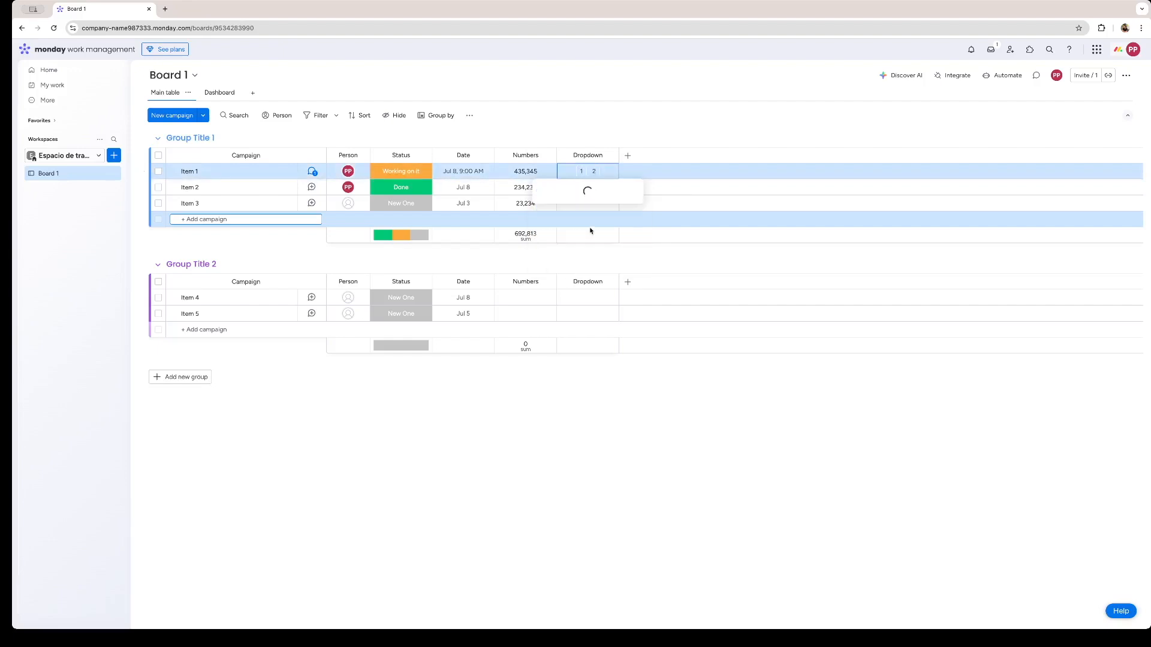
Set Item 2's Dropdown value to the existing label 2.
{"action": "left_click", "coordinate": [576, 189]}
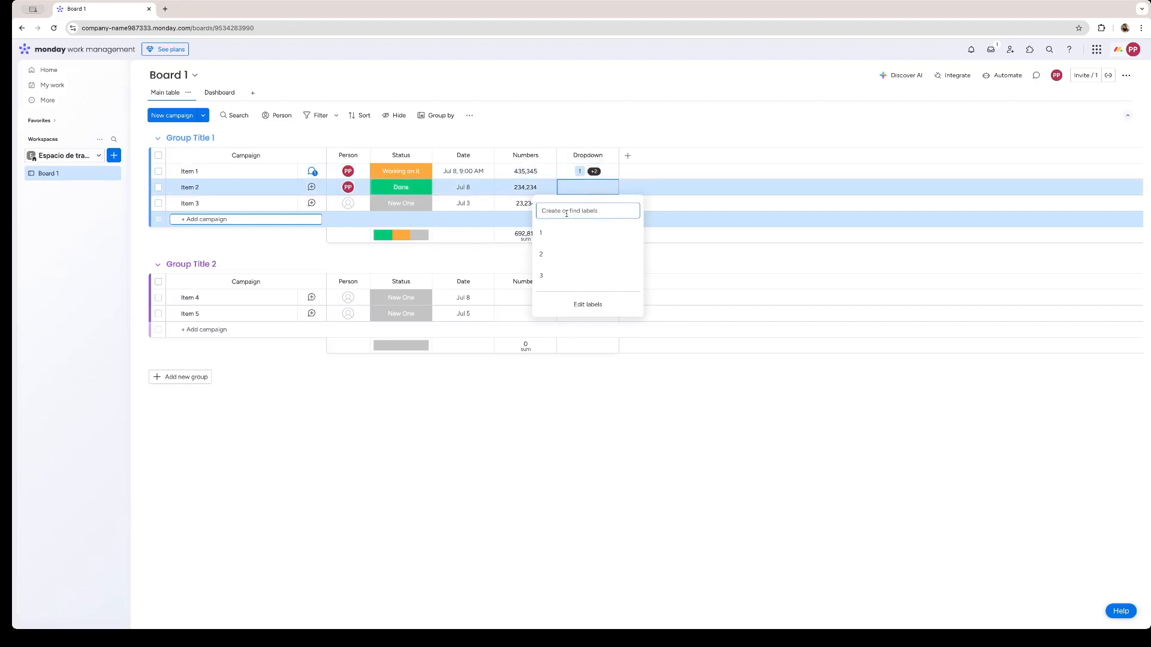
{"action": "left_click", "coordinate": [687, 102]}
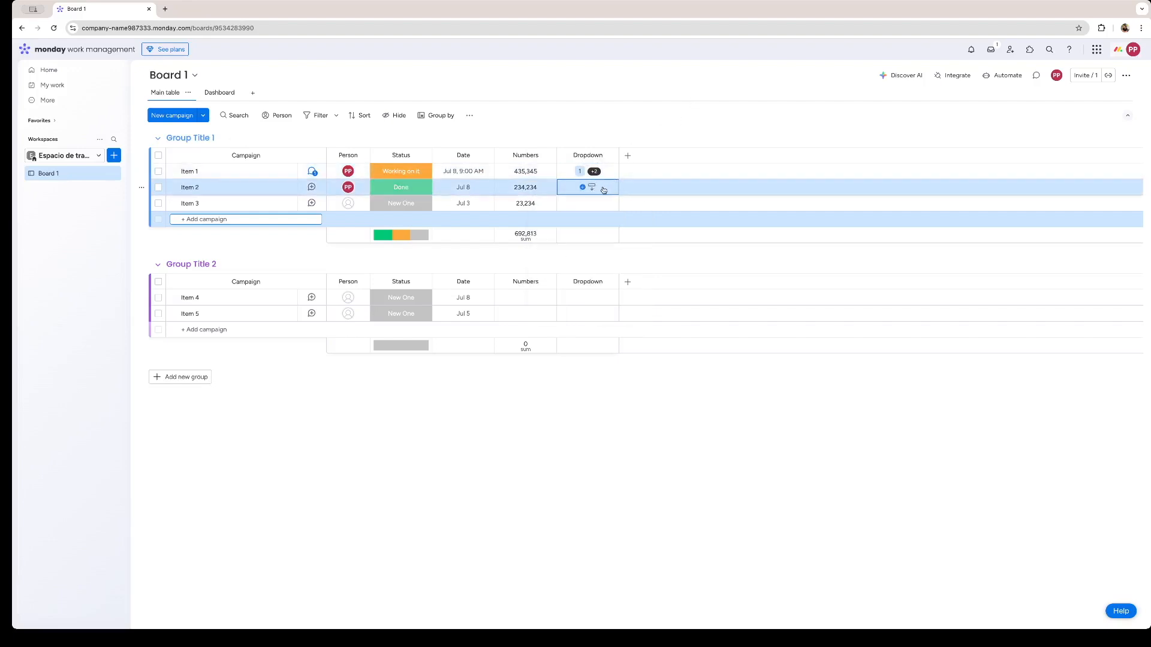
{"action": "left_click", "coordinate": [608, 189]}
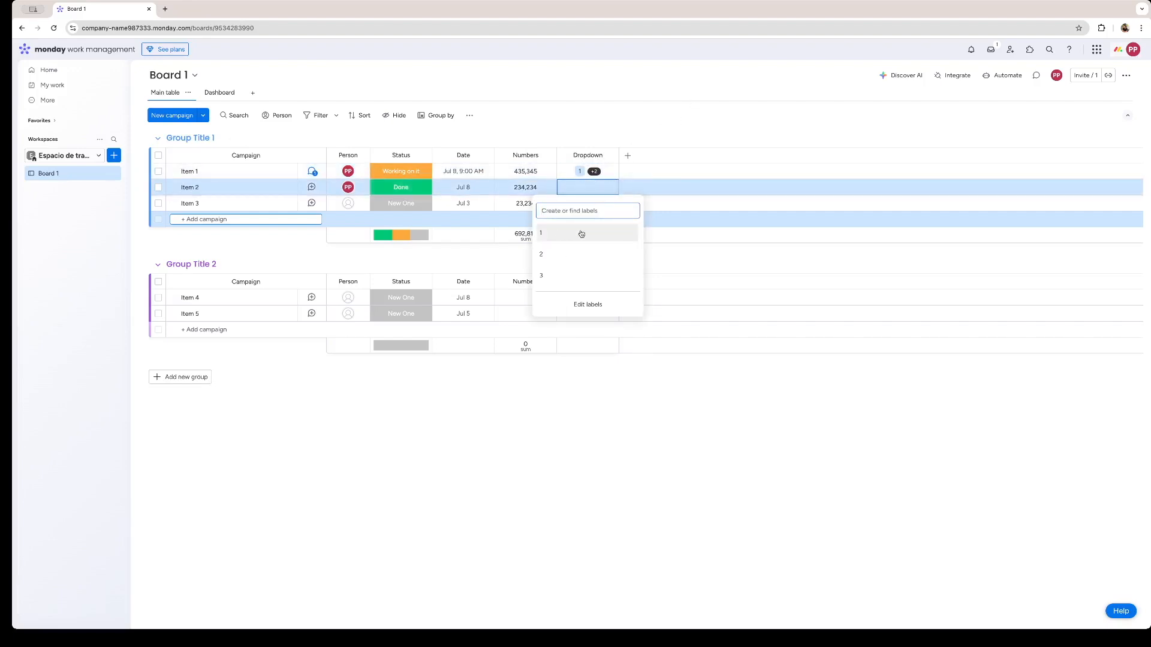
{"action": "left_click", "coordinate": [555, 254]}
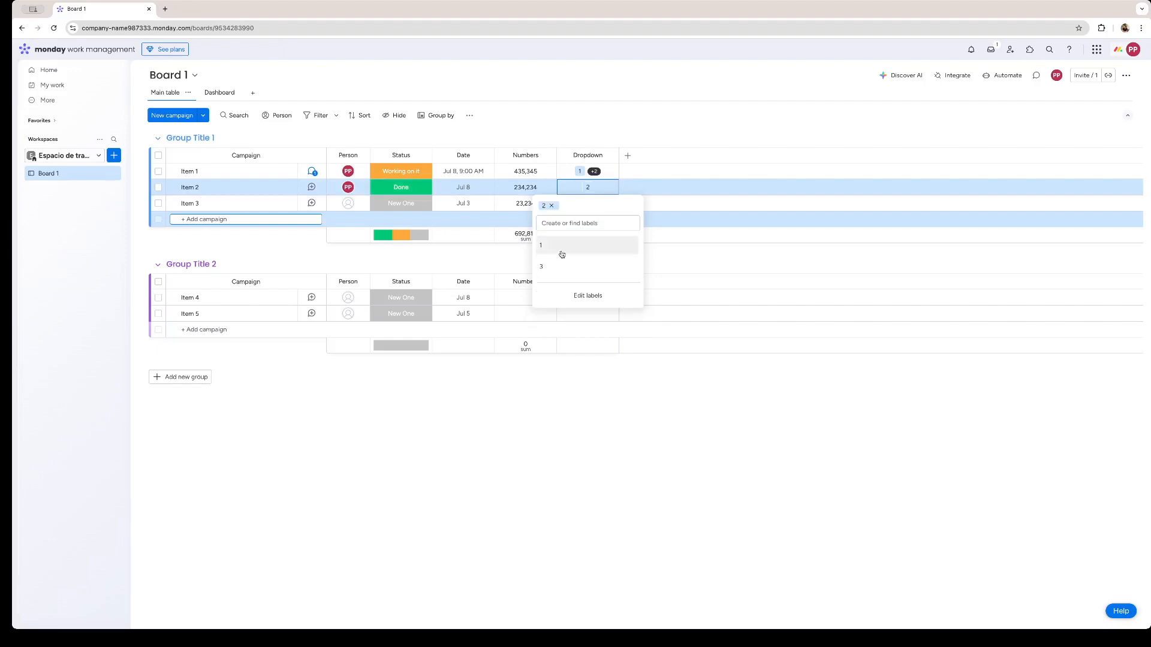
{"action": "left_click", "coordinate": [412, 125]}
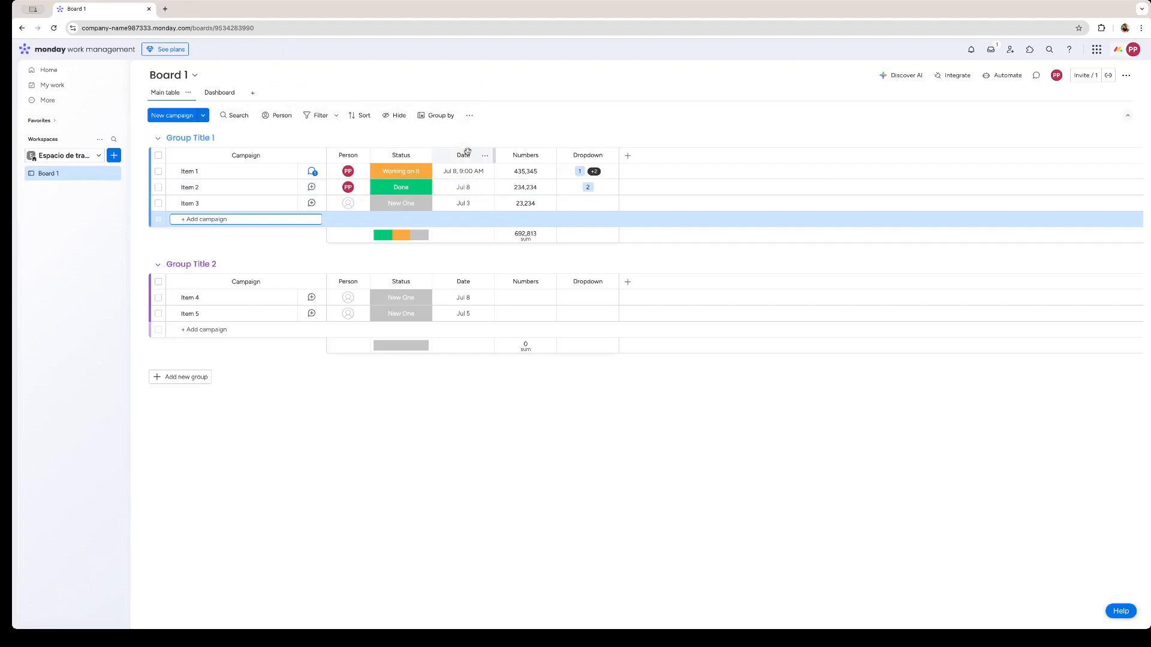
Group the board's items by the Status column.
{"action": "left_click", "coordinate": [432, 119]}
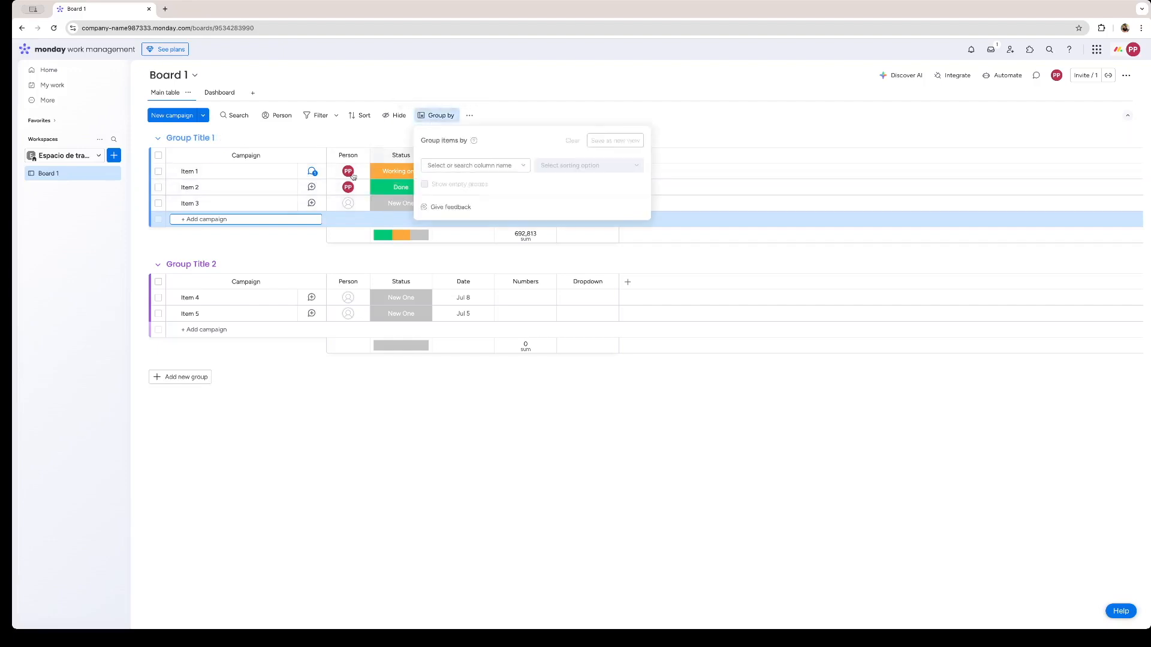
{"action": "left_click", "coordinate": [525, 168]}
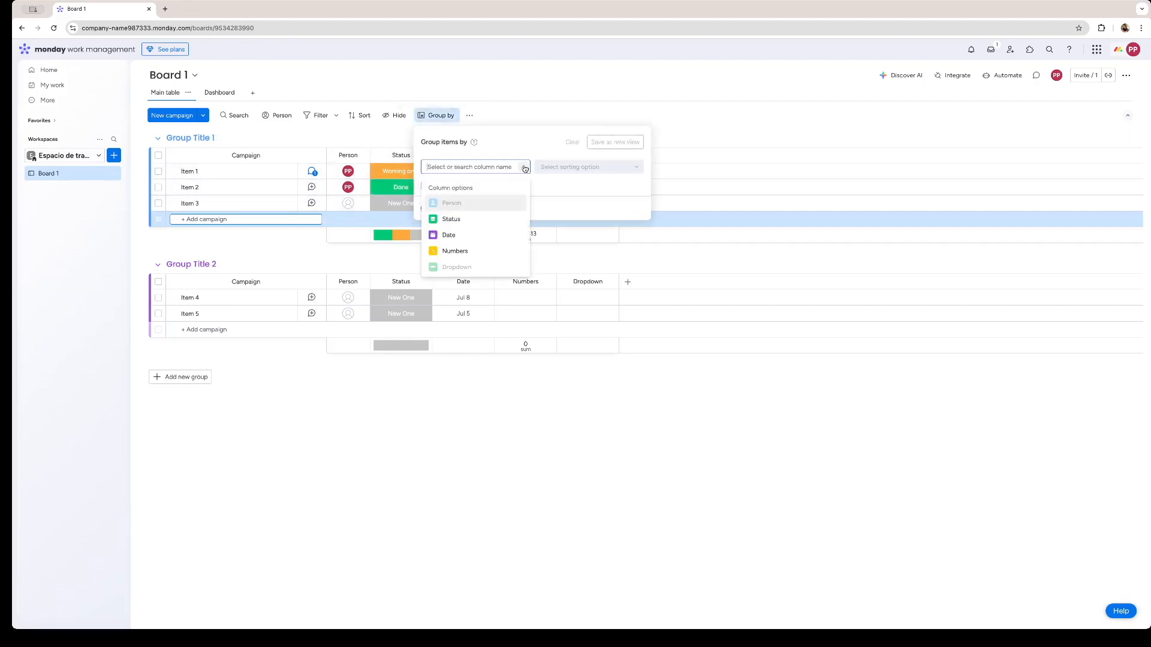
{"action": "left_click", "coordinate": [475, 219]}
{"action": "left_click", "coordinate": [529, 120]}
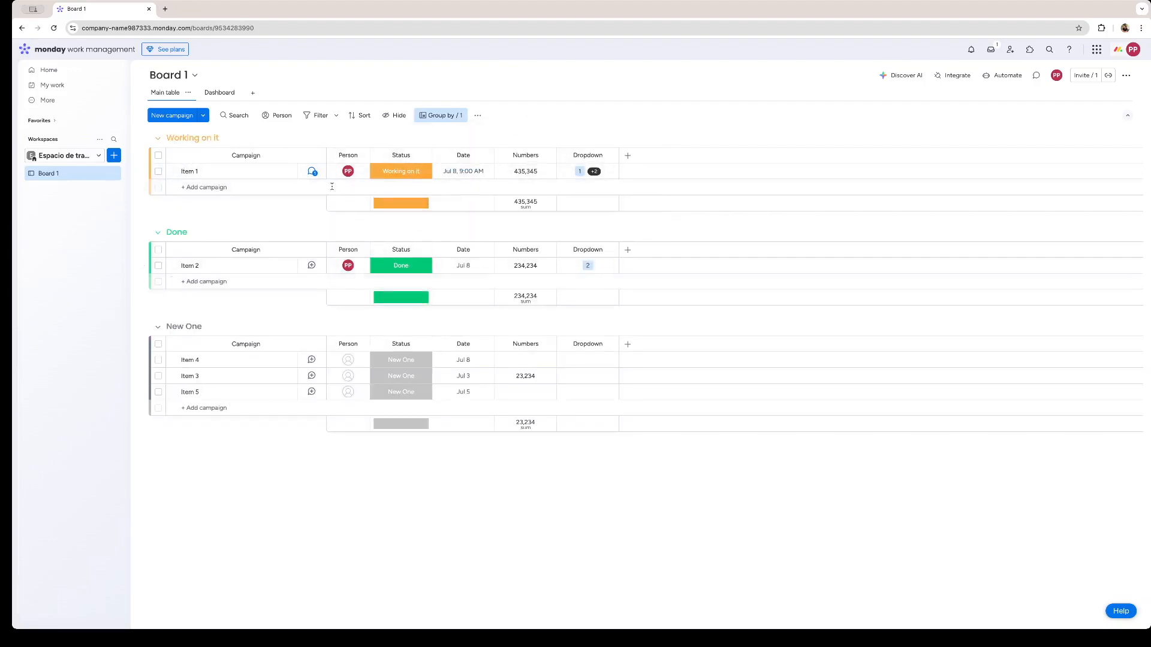
Change the item grouping to the Numbers column, sorted lowest to highest.
{"action": "left_click", "coordinate": [441, 115]}
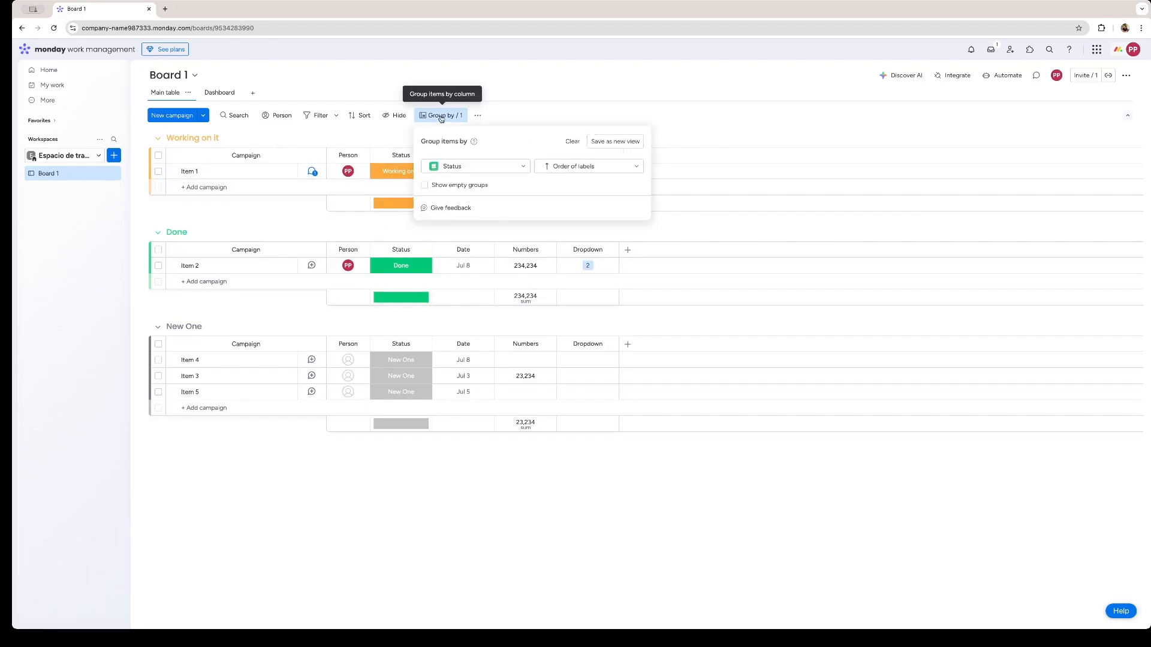
{"action": "left_click", "coordinate": [483, 171]}
{"action": "left_click", "coordinate": [463, 248]}
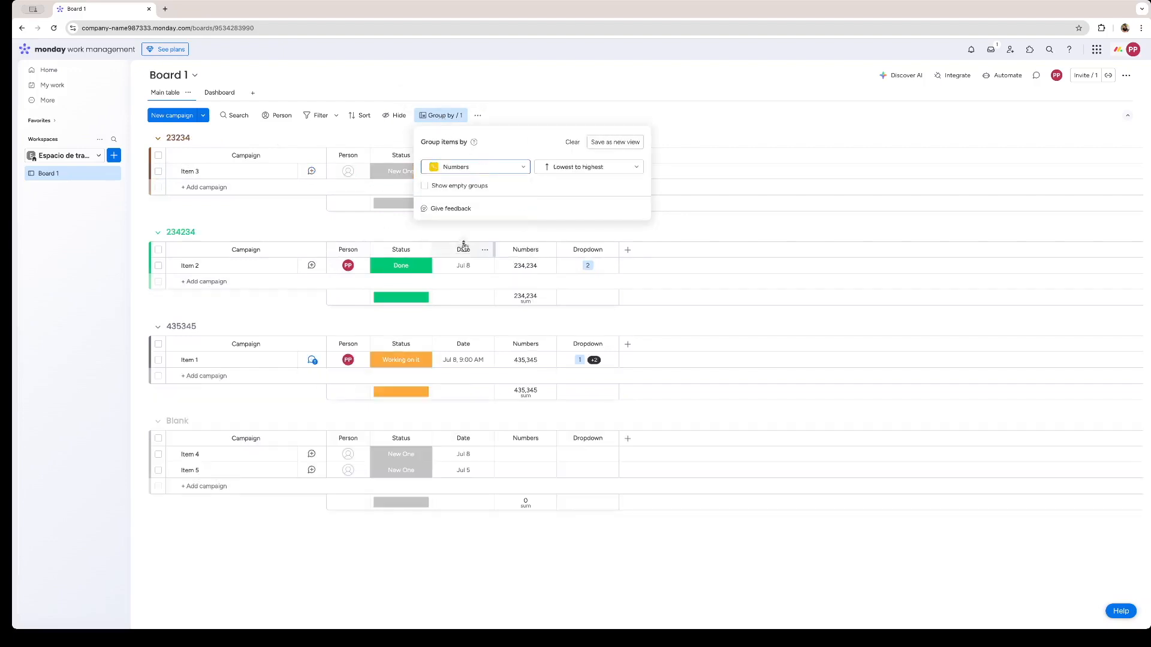
{"action": "left_click", "coordinate": [527, 72]}
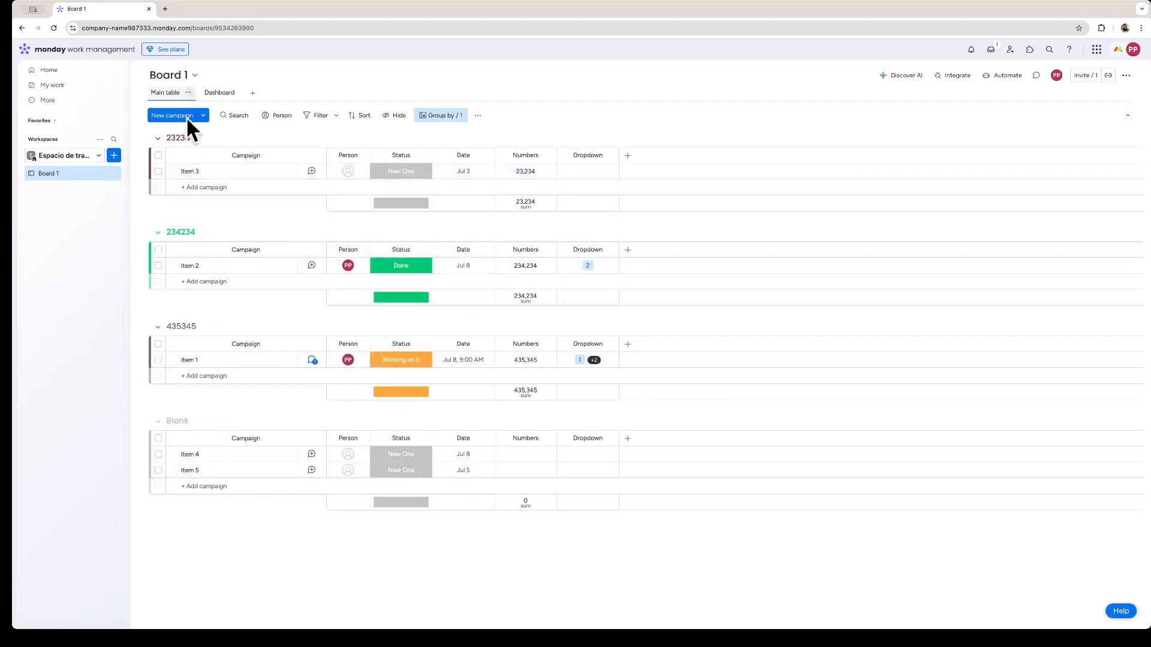
Clear the column grouping to restore the board's original groups.
{"action": "left_click", "coordinate": [440, 115]}
{"action": "left_click", "coordinate": [568, 144]}
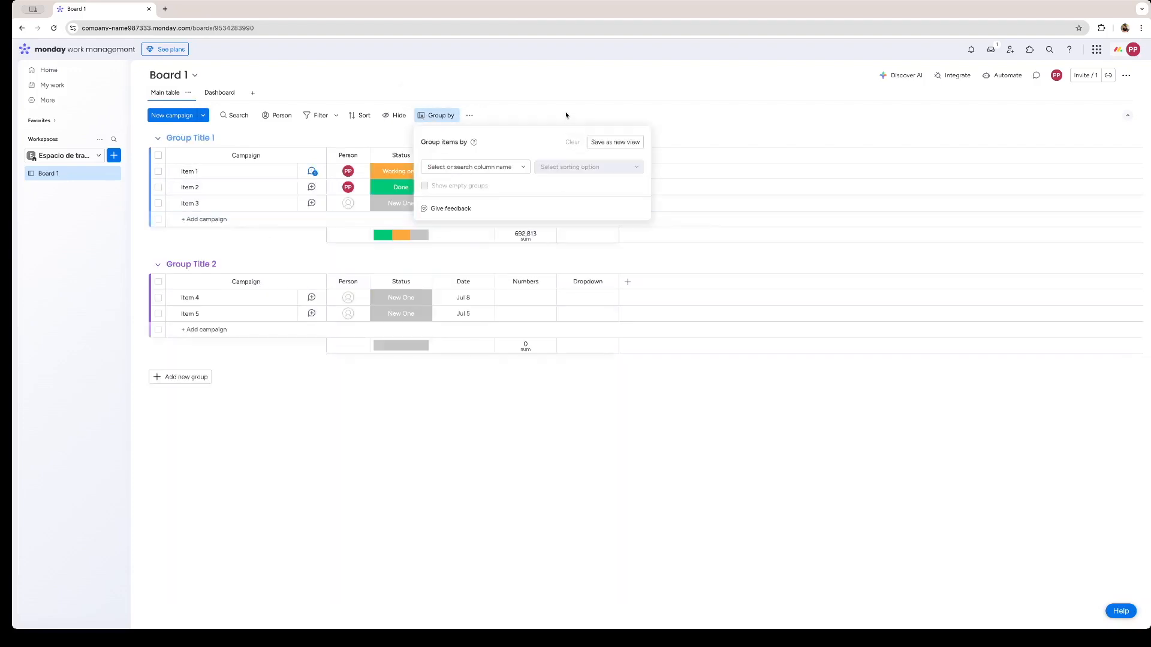
{"action": "key", "text": "Escape"}
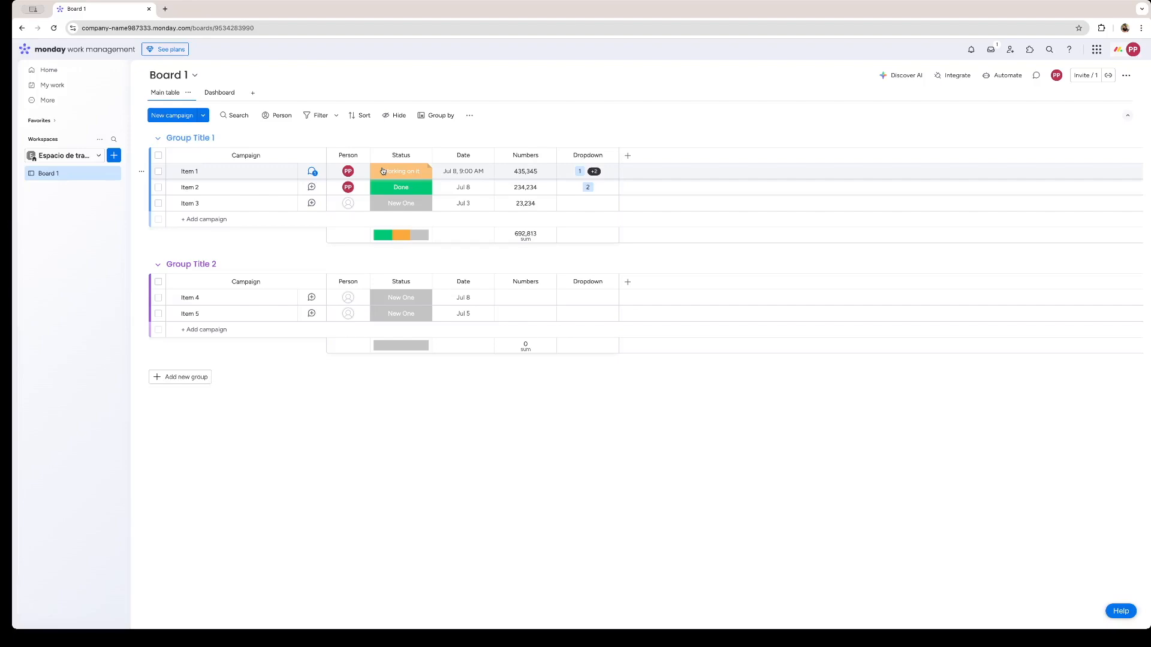
Start a new board from a template in the current workspace.
{"action": "left_click", "coordinate": [114, 158]}
{"action": "mouse_move", "coordinate": [226, 212]}
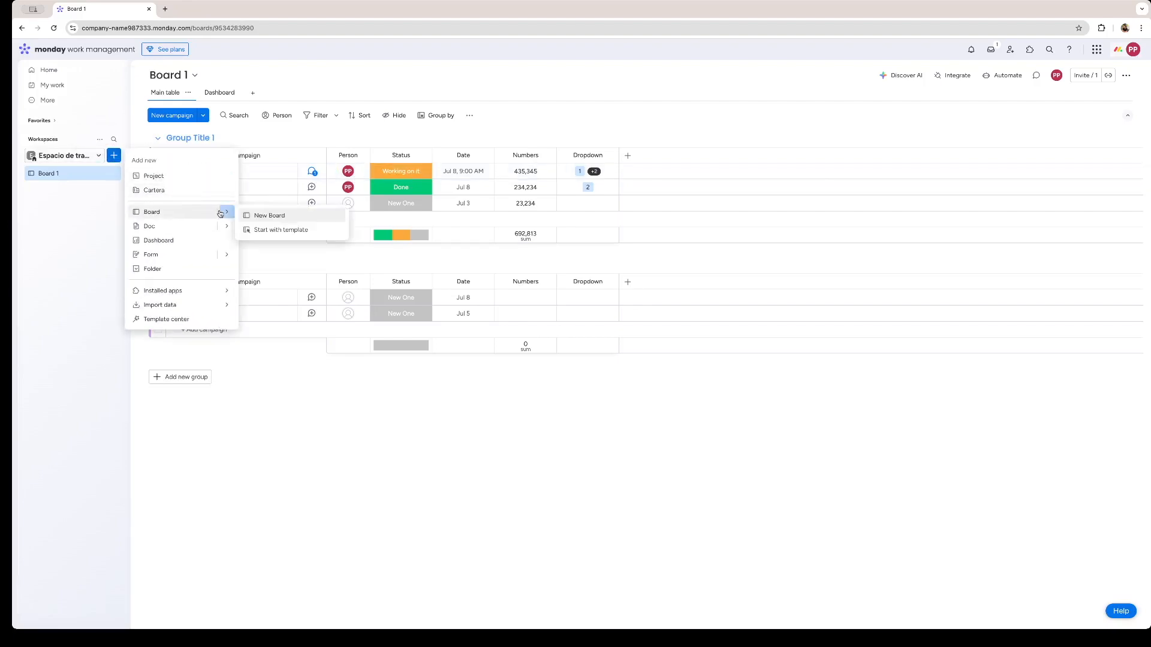
{"action": "left_click", "coordinate": [286, 232]}
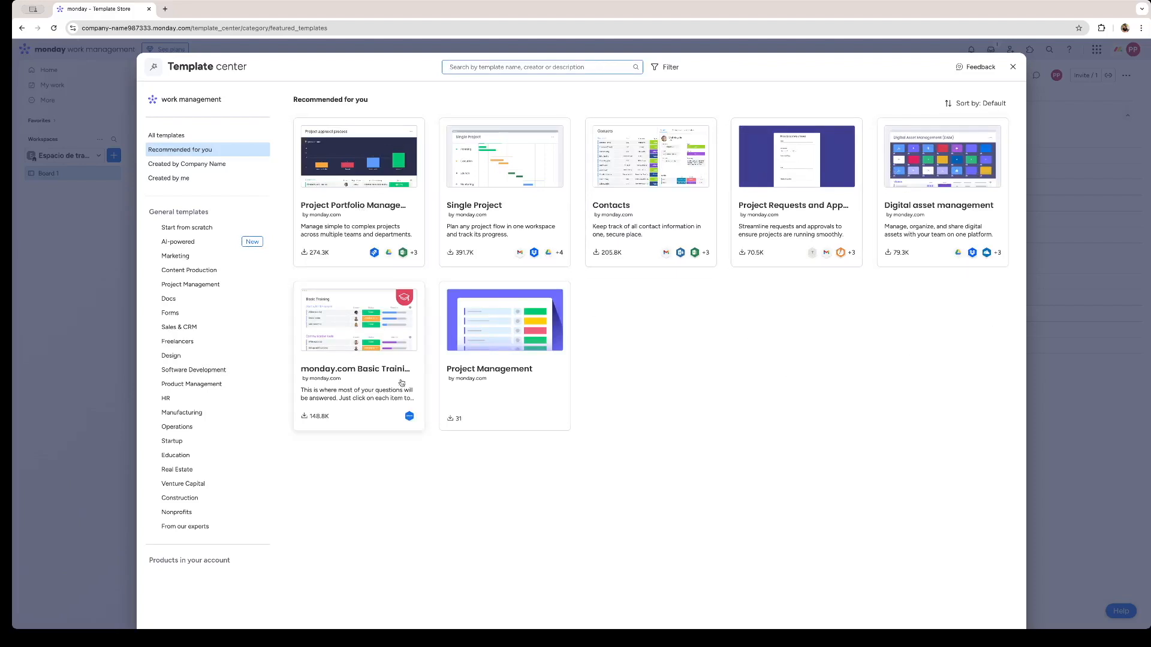
Browse the account's own, recommended, Design, Content Production, Software Development and AI-powered template categories.
{"action": "left_click", "coordinate": [190, 160]}
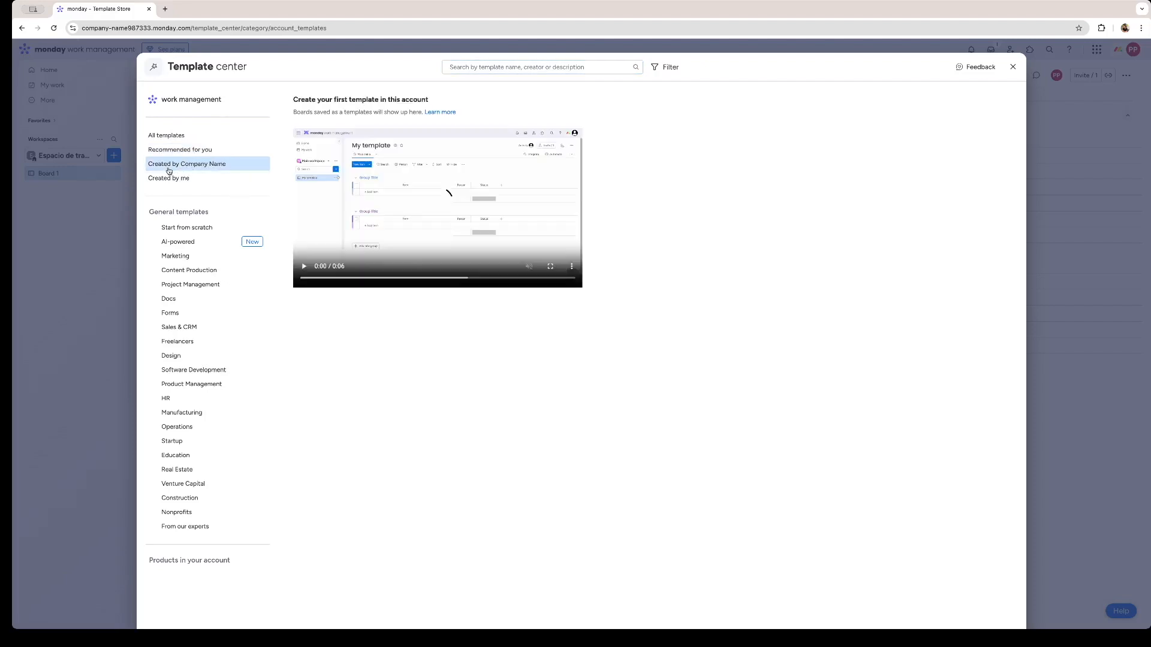
{"action": "left_click", "coordinate": [171, 157]}
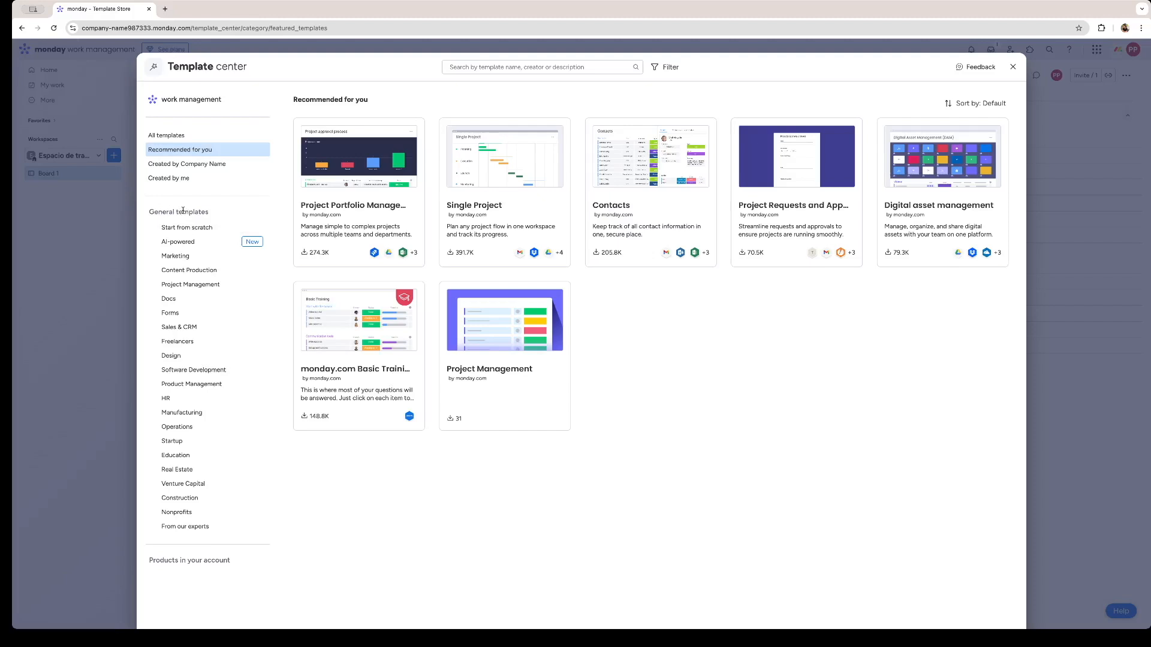
{"action": "left_click", "coordinate": [186, 357]}
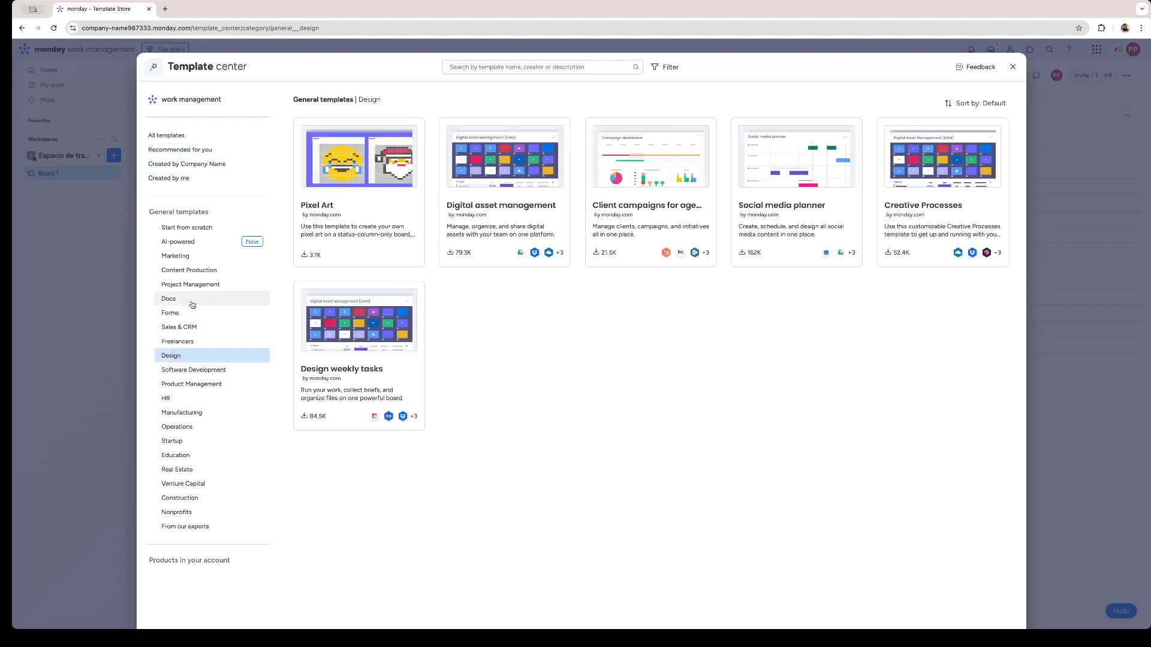
{"action": "left_click", "coordinate": [184, 273]}
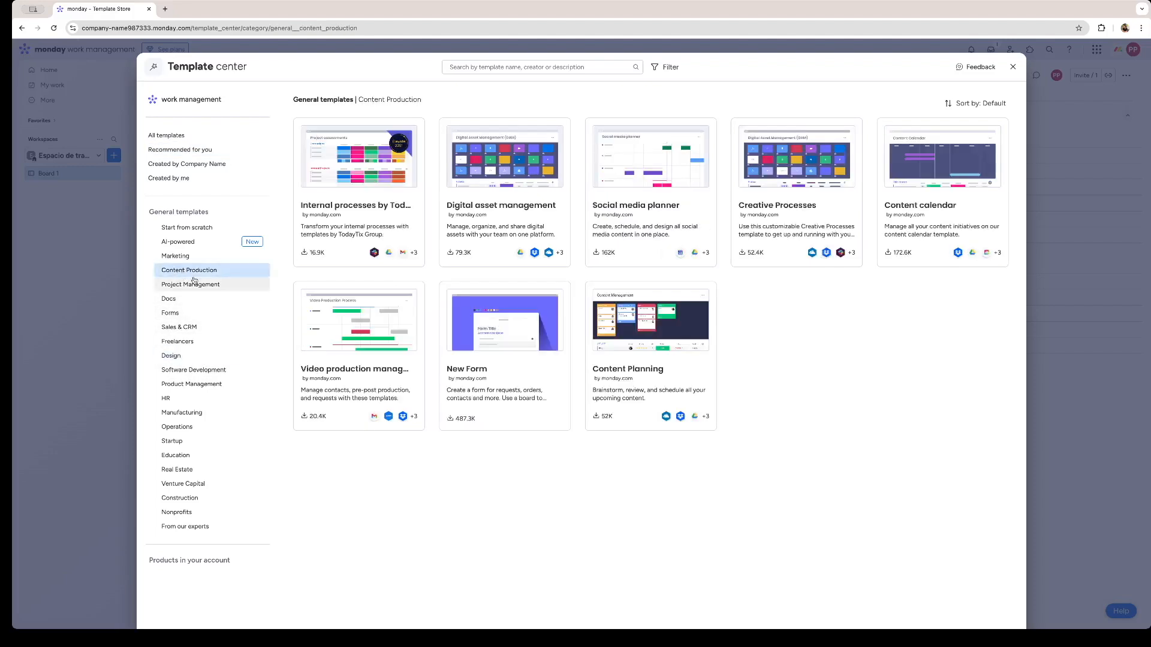
{"action": "left_click", "coordinate": [206, 370]}
{"action": "left_click", "coordinate": [207, 243]}
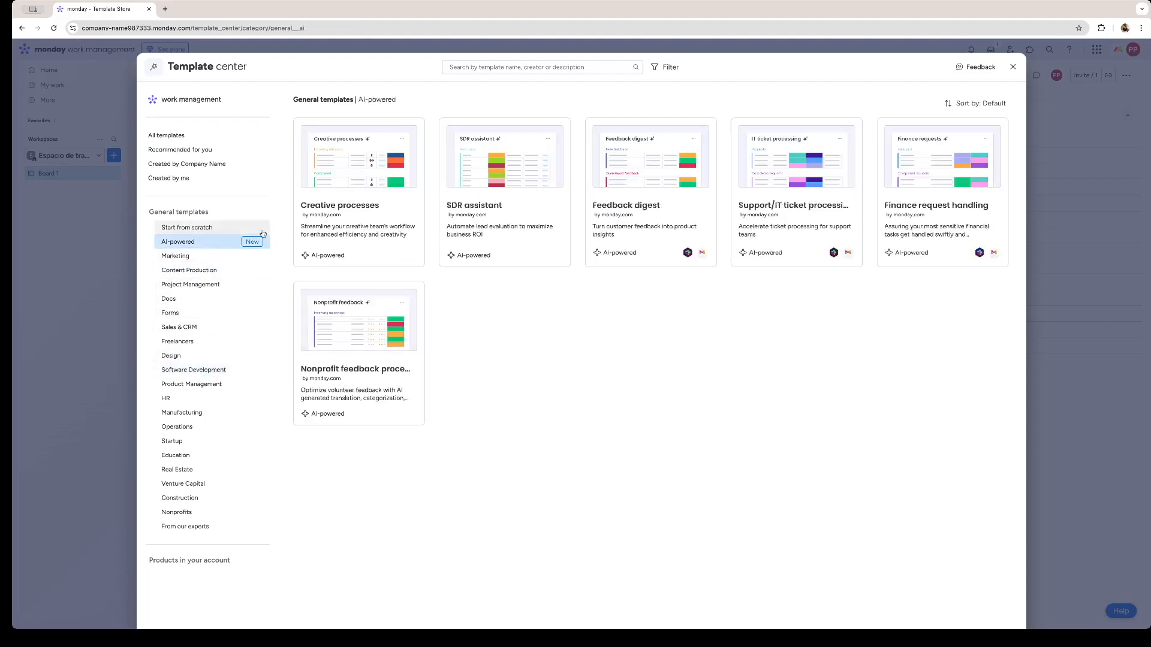
Add the Content Planning template from the Content Production category to the workspace.
{"action": "left_click", "coordinate": [223, 274]}
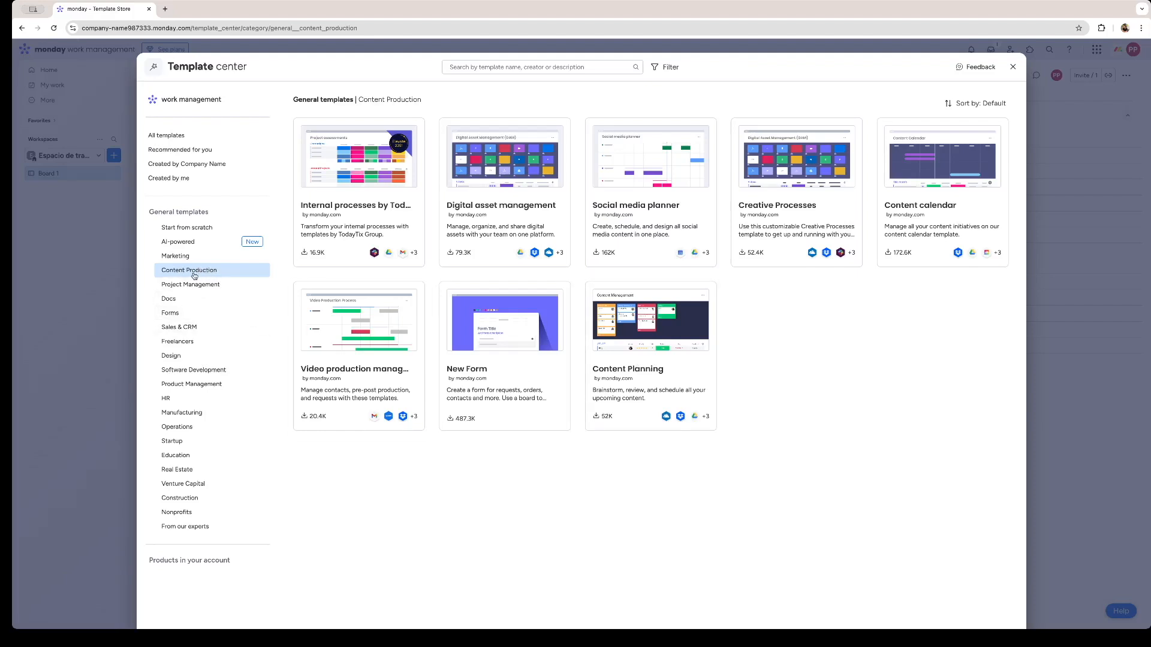
{"action": "left_click", "coordinate": [667, 348]}
{"action": "left_click", "coordinate": [933, 124]}
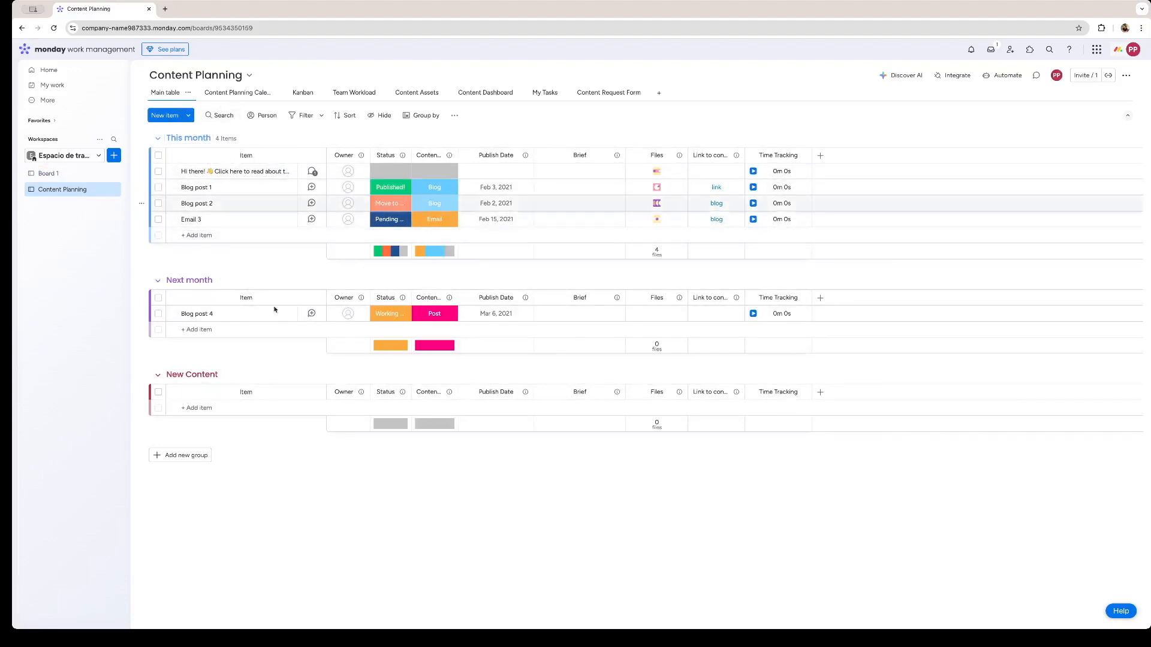
Rename the New Content group as September.
{"action": "left_click", "coordinate": [191, 375]}
{"action": "triple_click", "coordinate": [192, 376]}
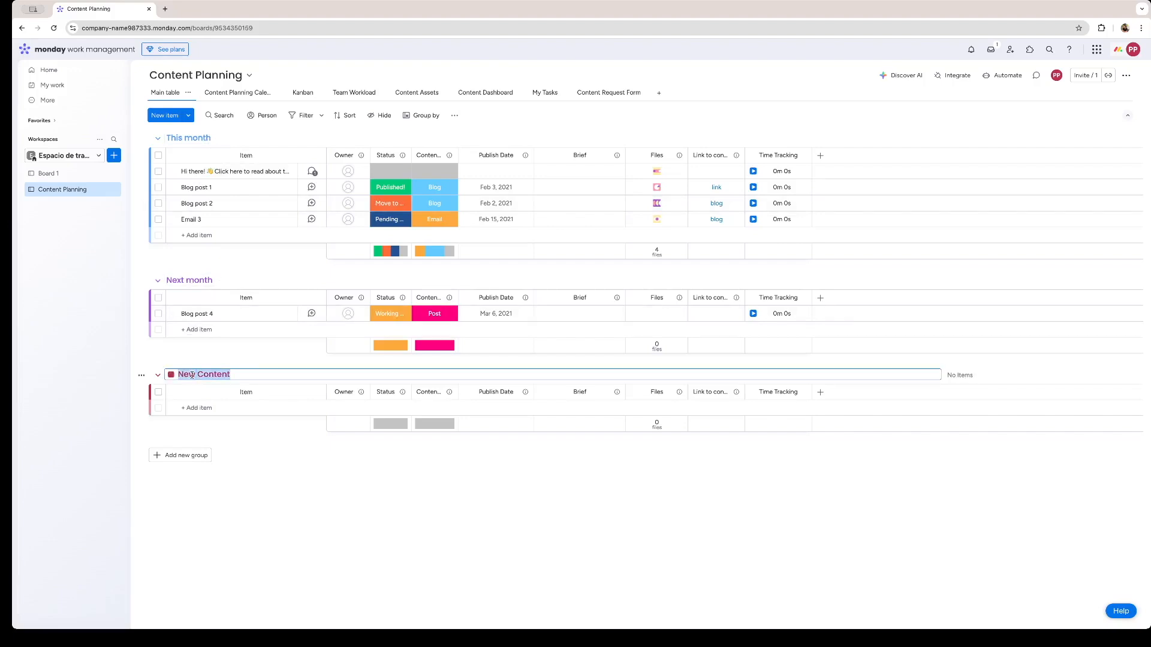
{"action": "type", "text": "September"}
{"action": "left_click", "coordinate": [218, 354]}
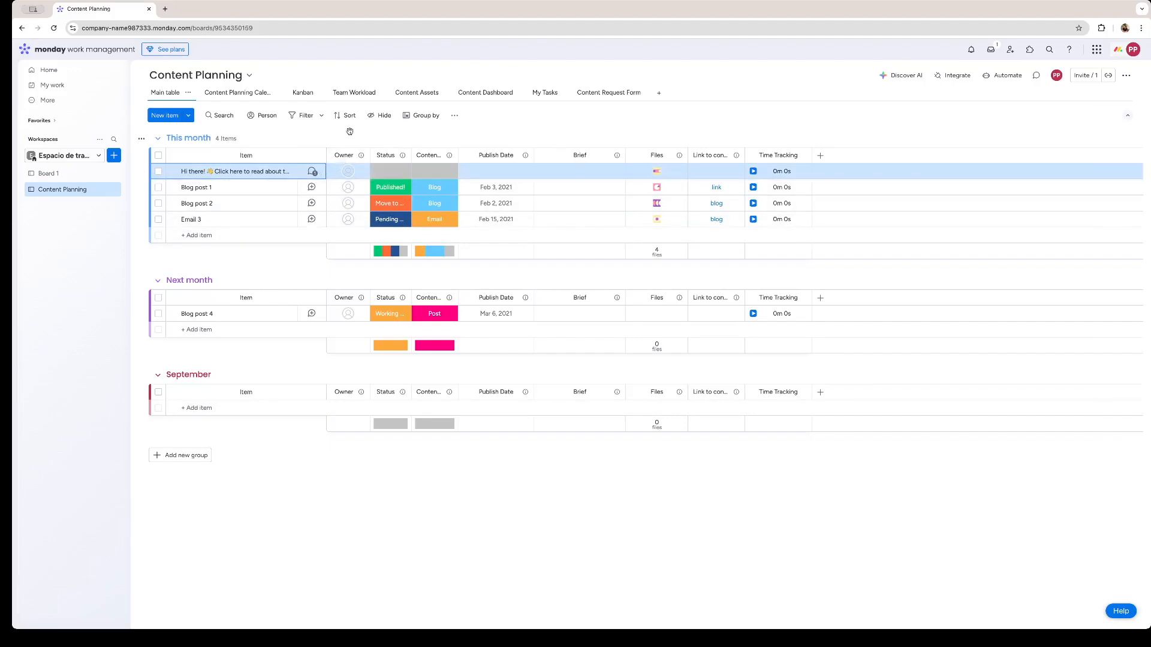
Assign the suggested team member as owner of the first item in the This month group.
{"action": "left_click", "coordinate": [333, 172]}
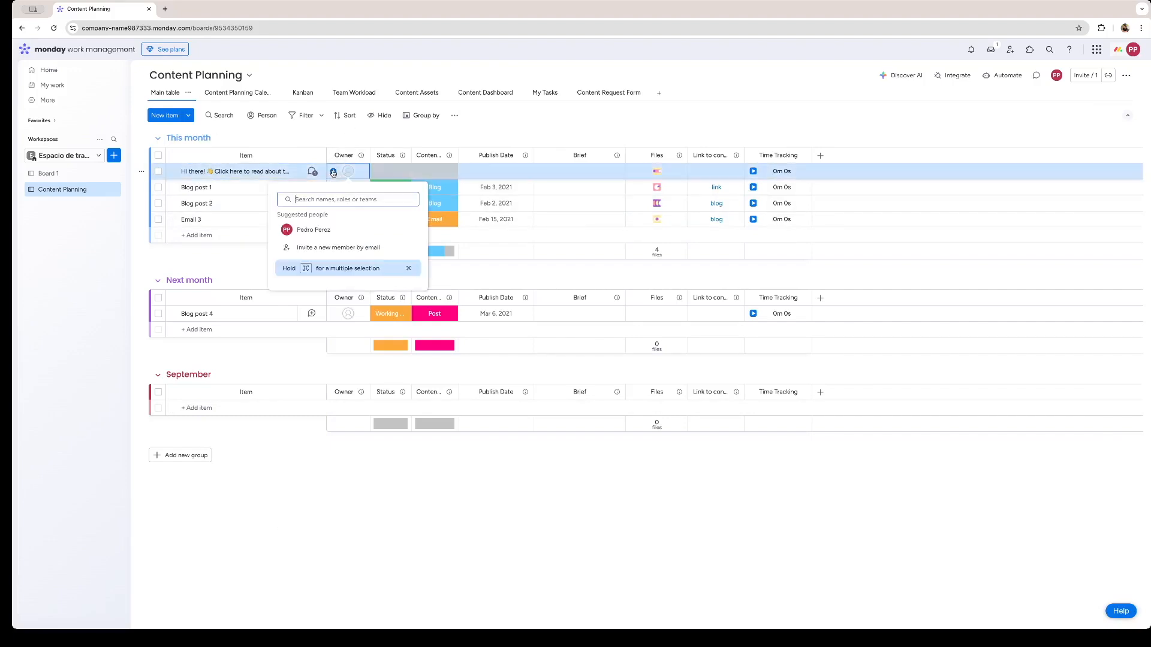
{"action": "left_click", "coordinate": [314, 231]}
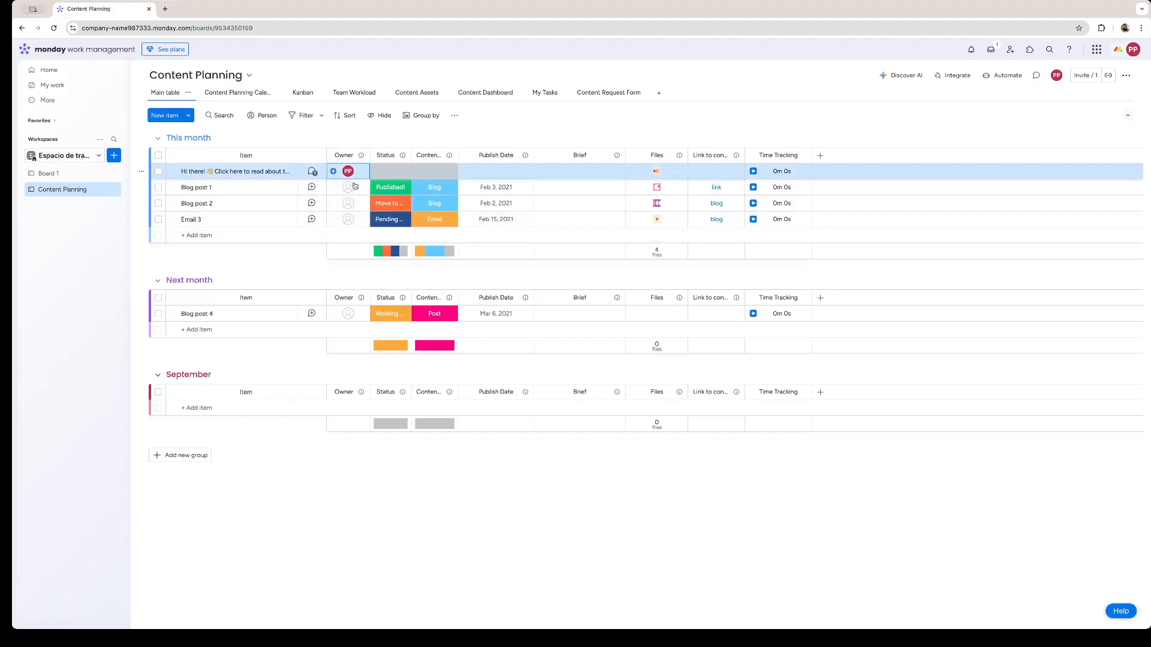
Examine the available status labels and content type labels for Blog post 1 without changing them.
{"action": "left_click", "coordinate": [390, 188]}
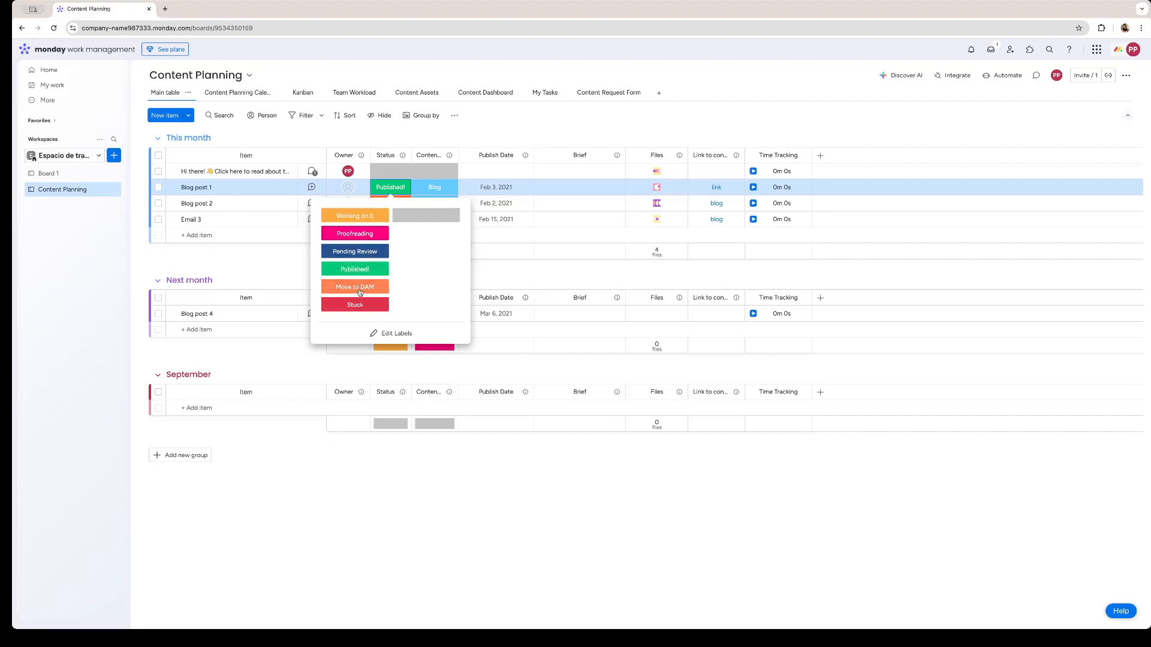
{"action": "left_click", "coordinate": [480, 236]}
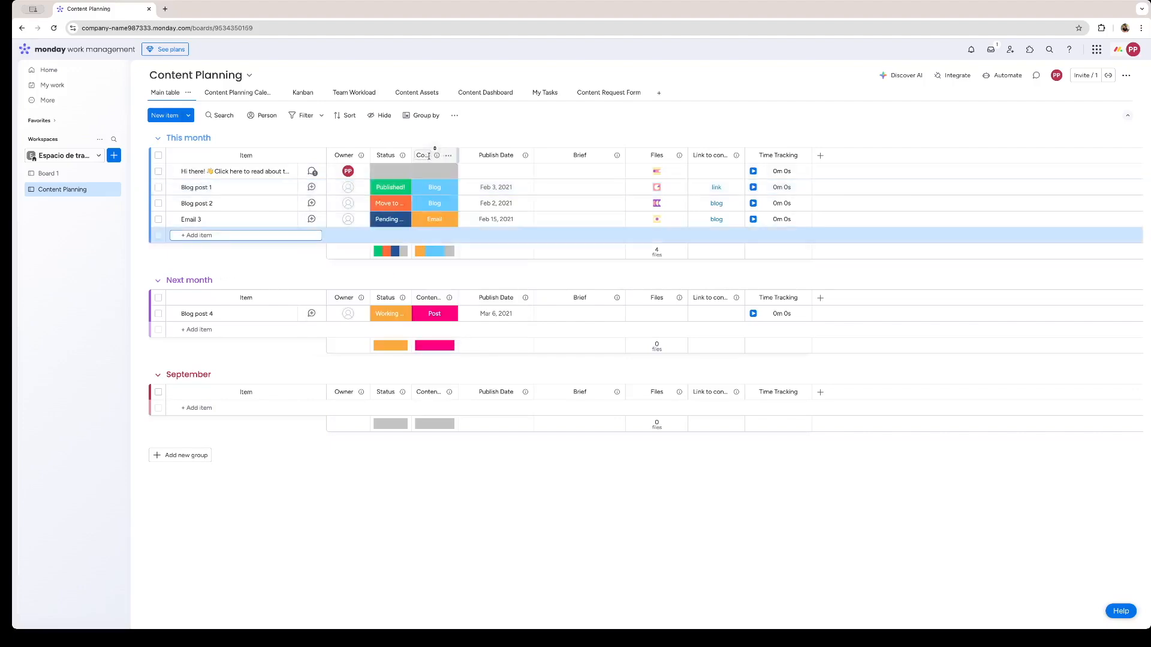
{"action": "left_click", "coordinate": [444, 191]}
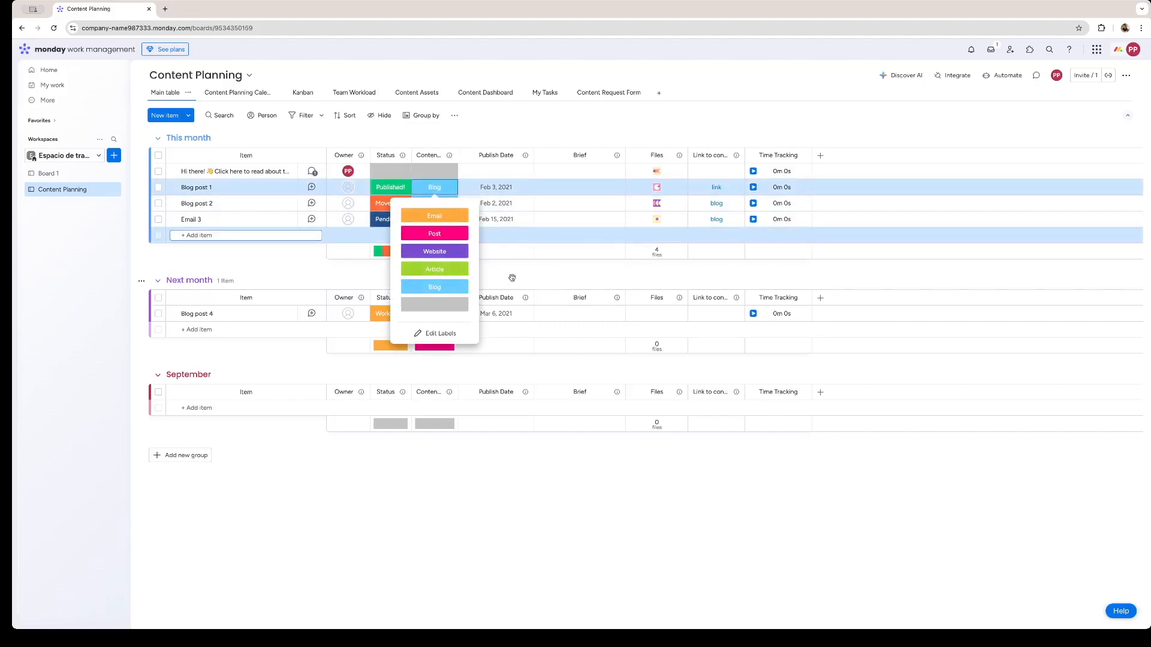
{"action": "left_click", "coordinate": [491, 272]}
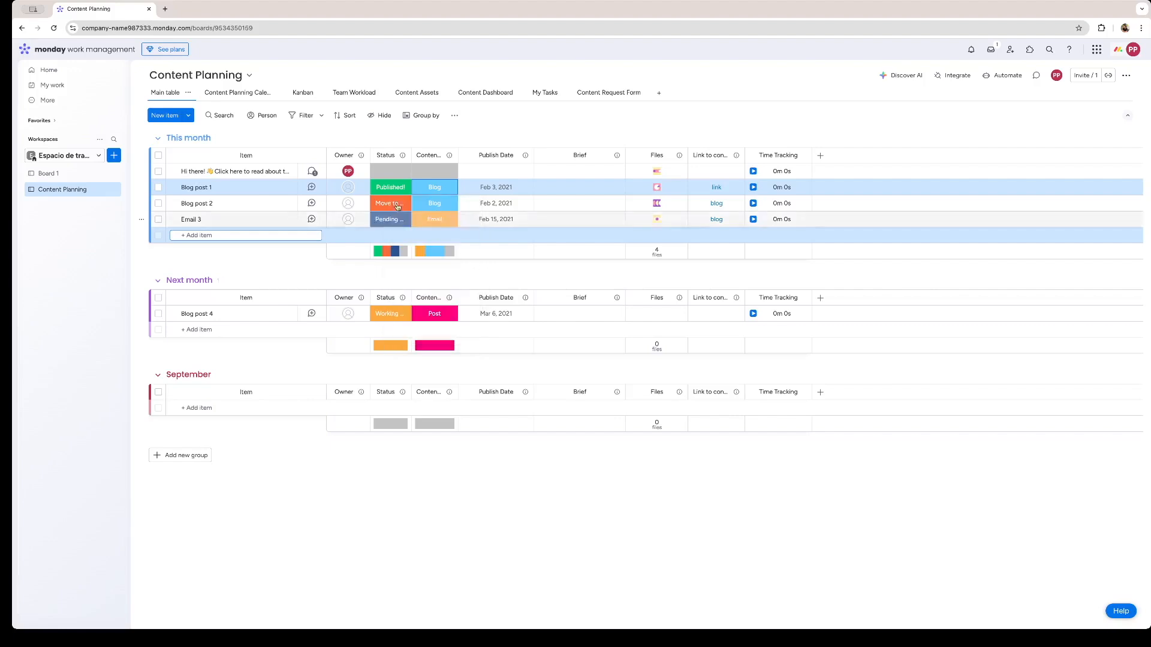